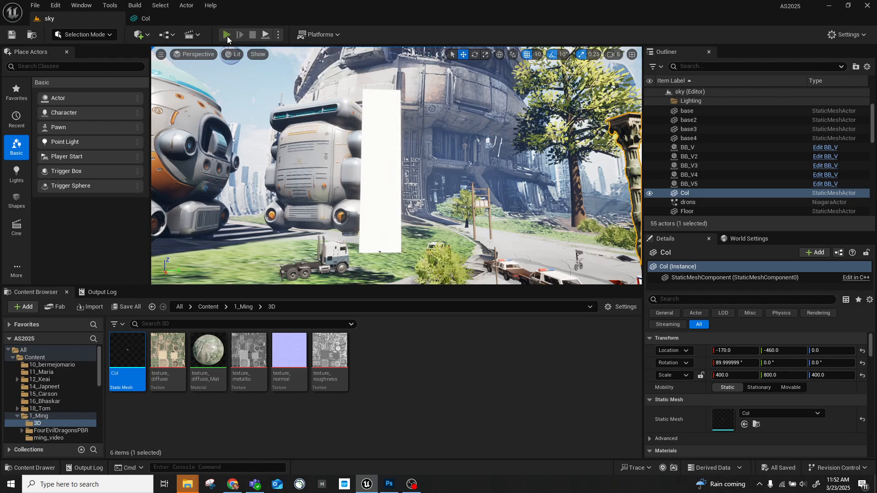
Play the sky level in the editor, run the character around the plaza to inspect the columns, and stop the play session.
click(227, 35)
click(501, 188)
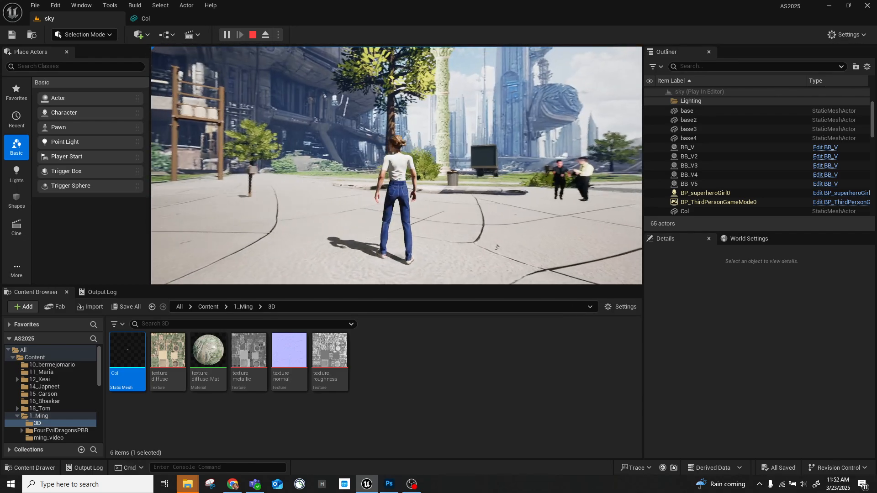
key(w)
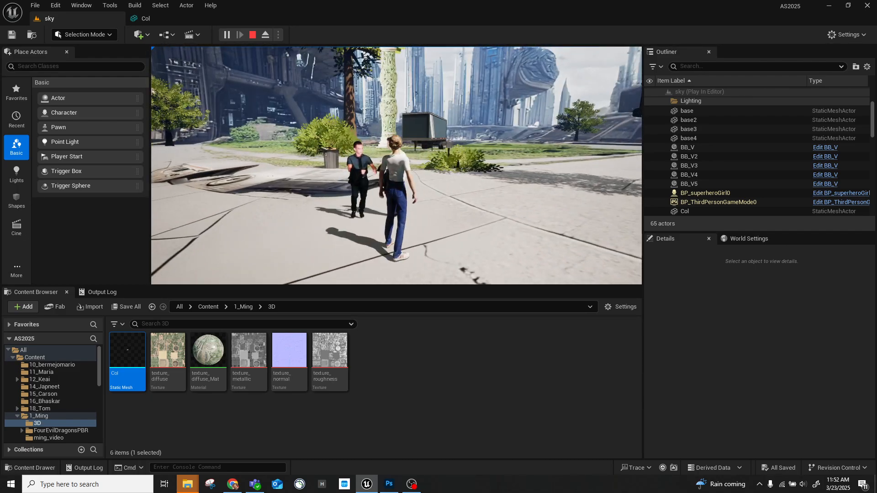
key(w)
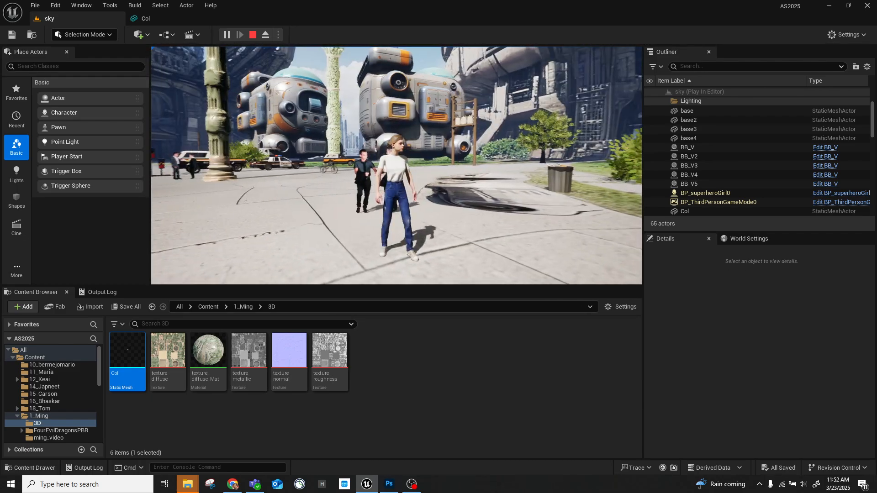
key(a)
key(a)
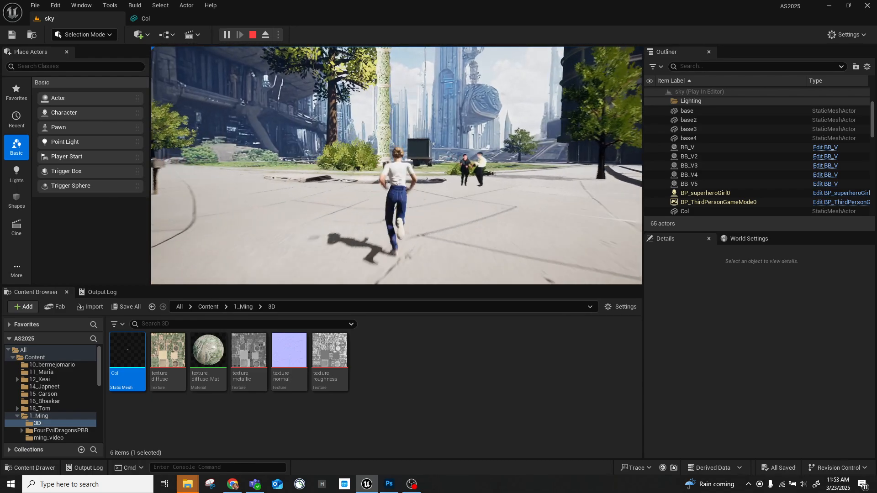
key(w)
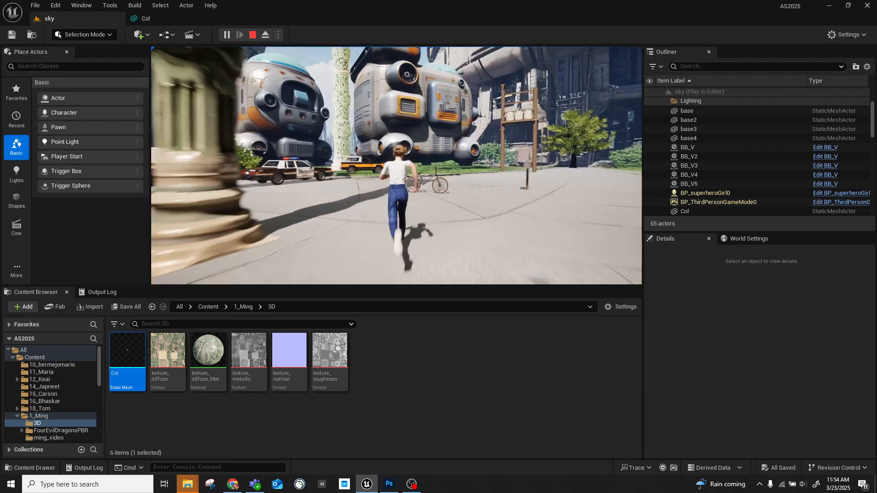
key(w)
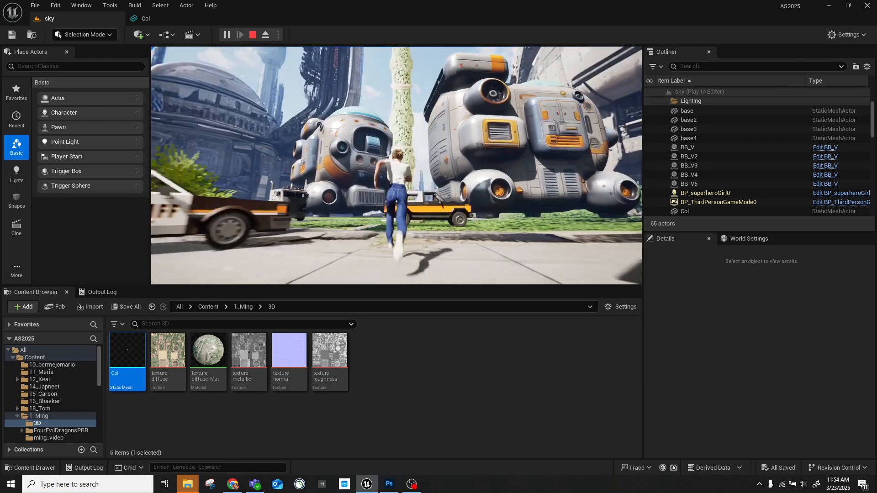
key(w)
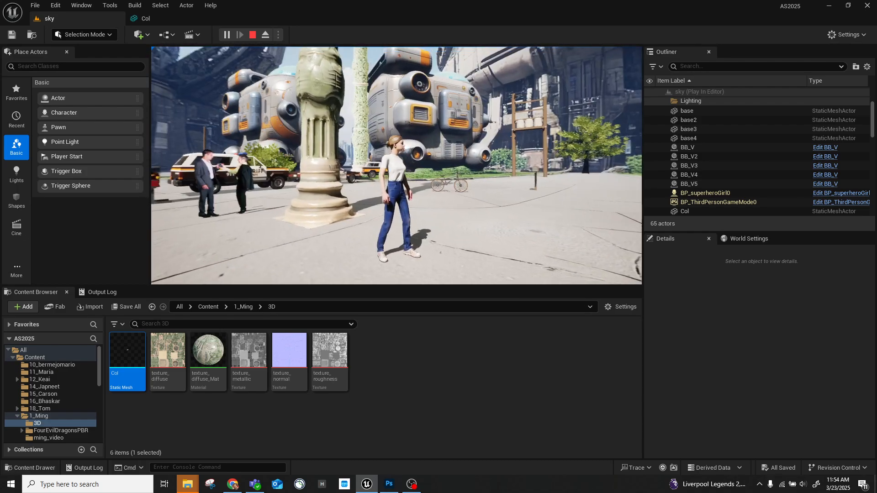
key(Escape)
key(f)
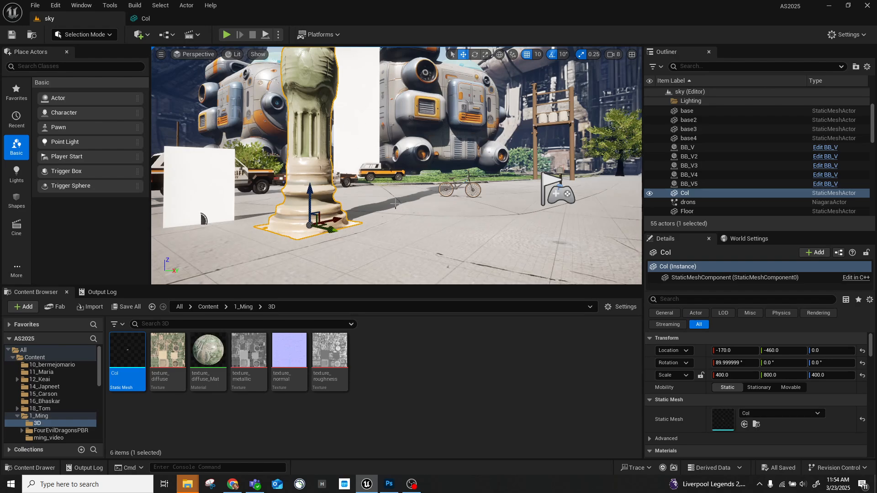
Switch to Photoshop, examine the carved column with its transparent background in 00124.png up close, and return to Unreal Editor.
click(389, 485)
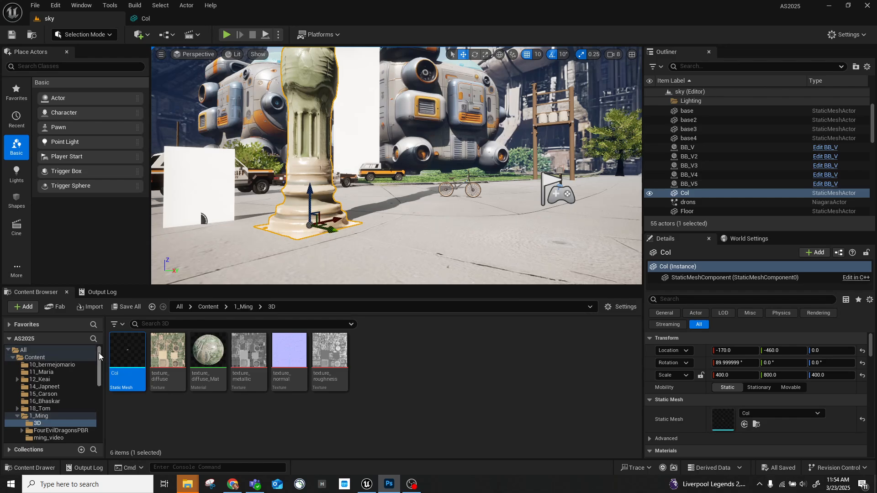
drag(99, 353, 102, 393)
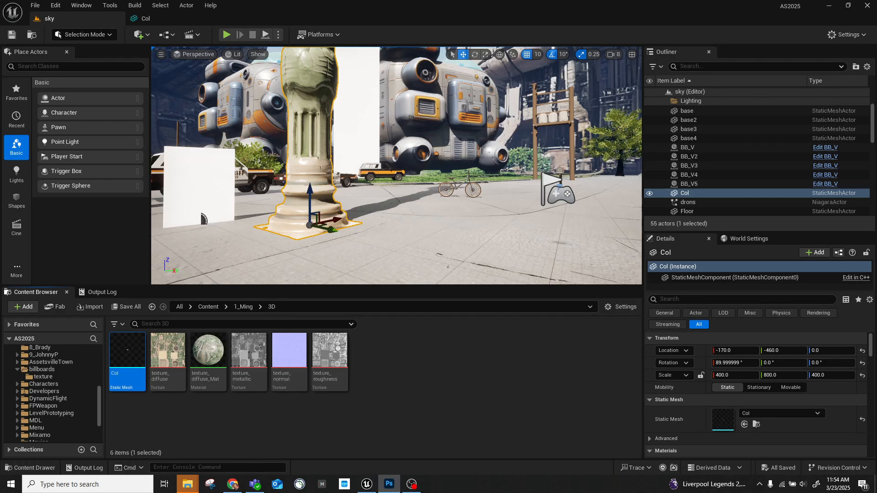
click(389, 485)
drag(104, 153, 485, 122)
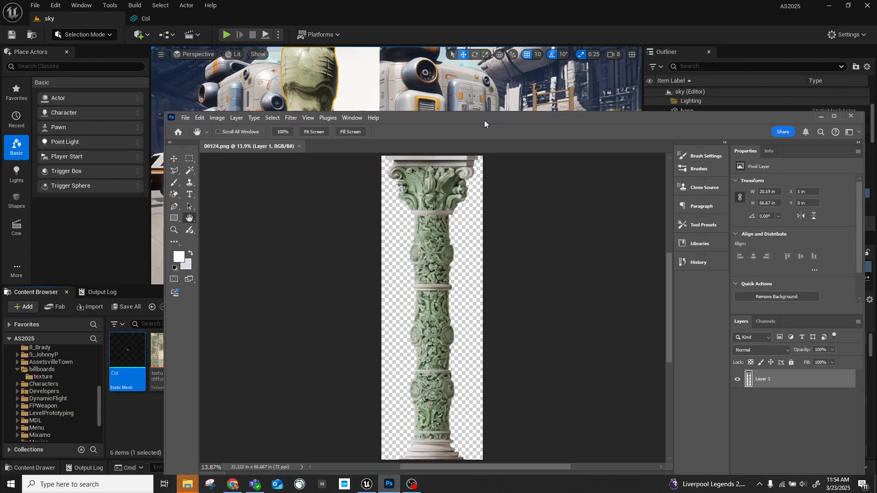
double_click(484, 120)
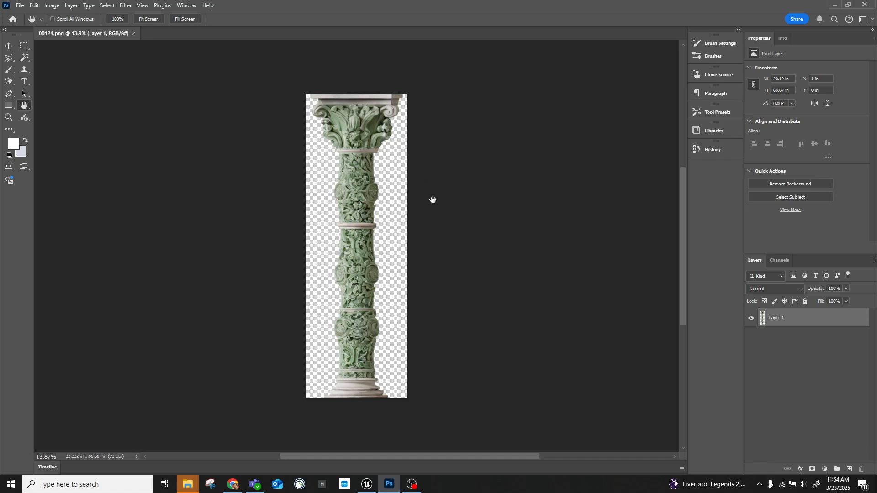
click(8, 117)
click(373, 176)
click(363, 174)
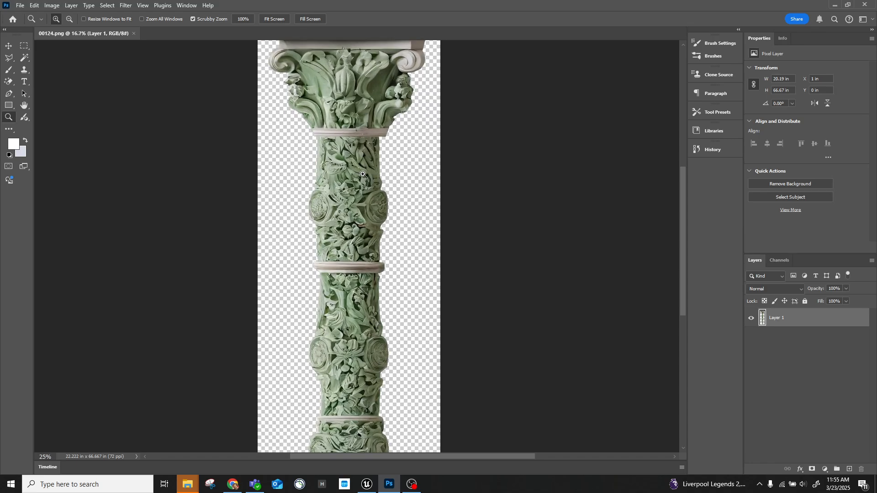
click(363, 174)
click(363, 175)
click(363, 175)
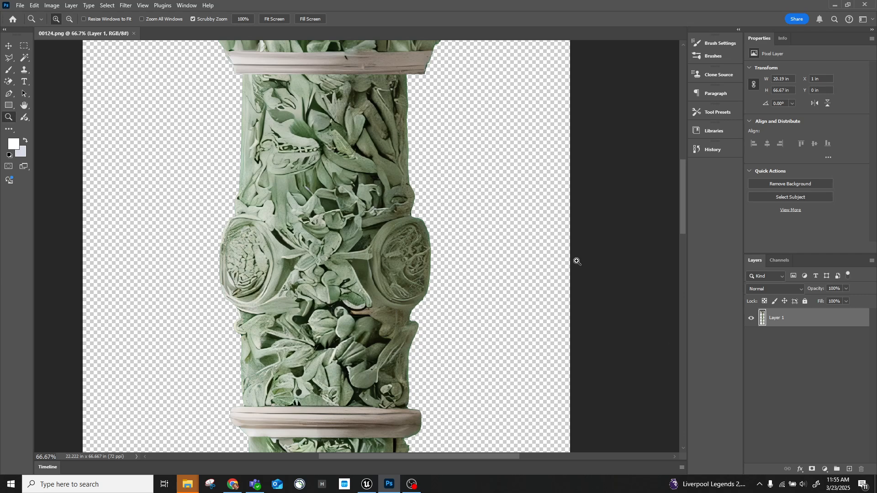
click(835, 6)
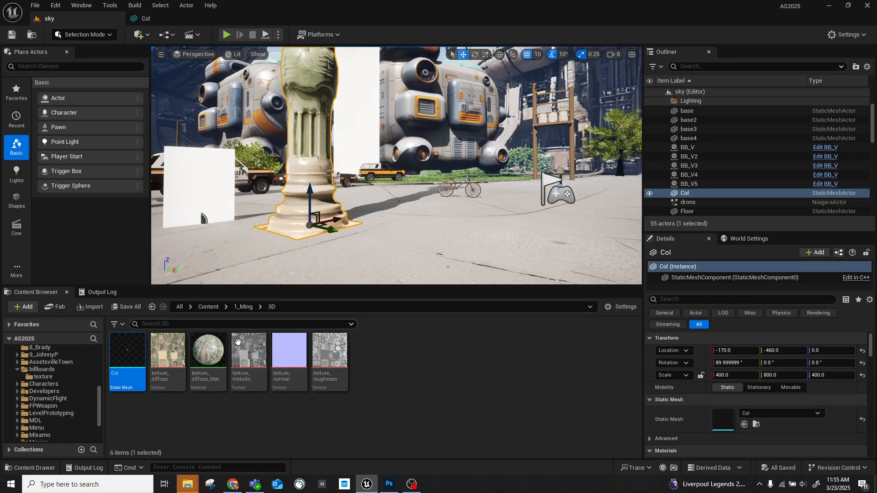
Show the project's billboards folder and open the BB_V blueprint from it.
drag(98, 393, 98, 407)
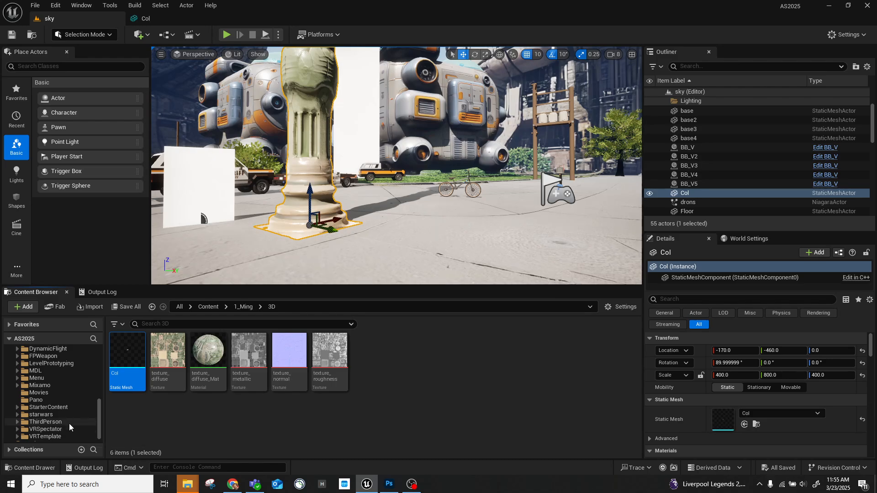
scroll(64, 411, up, 5)
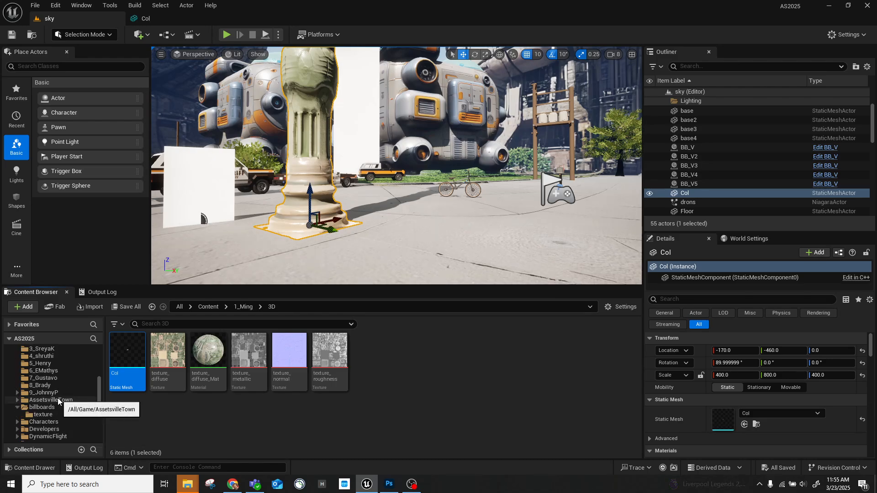
scroll(58, 399, up, 1)
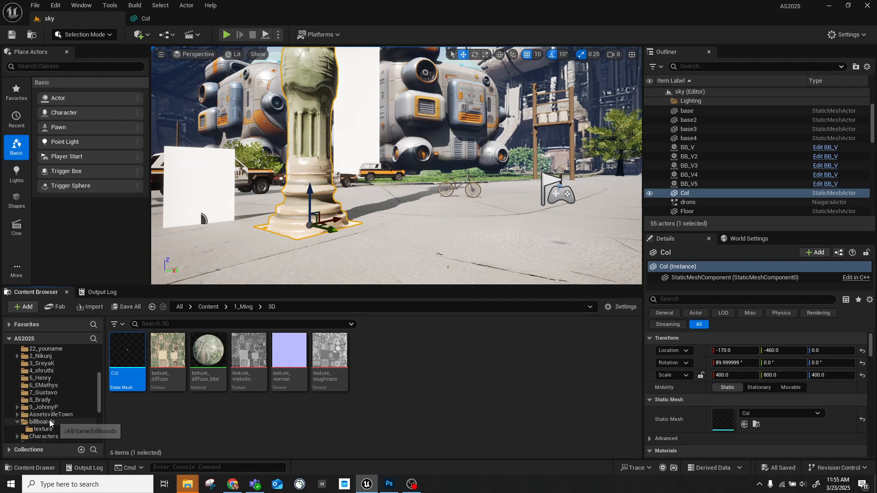
click(49, 423)
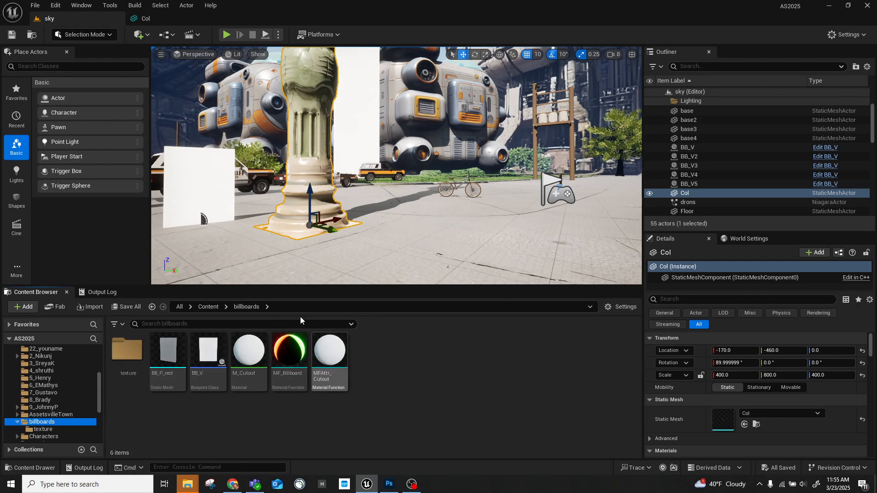
click(206, 366)
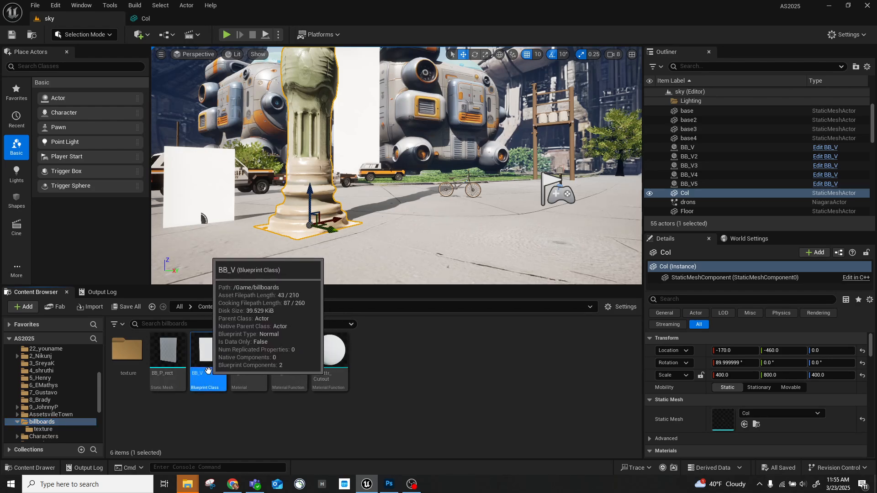
double_click(208, 370)
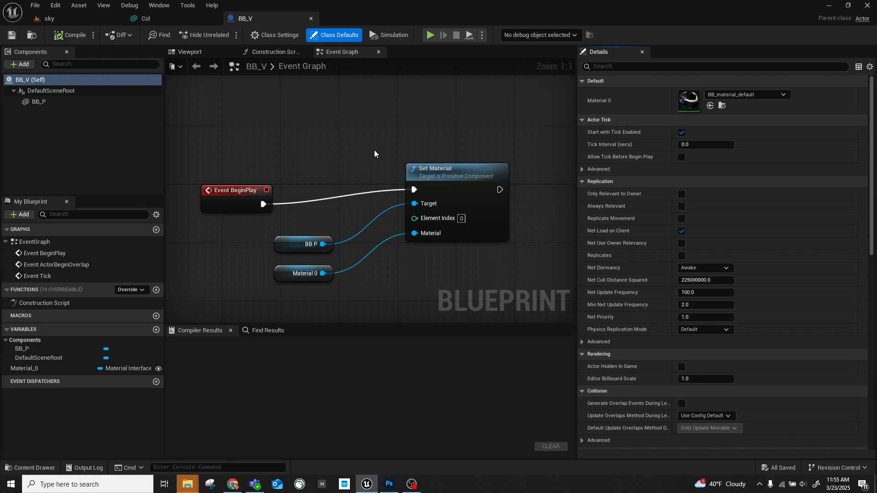
Select the BB_P plane in the BB_V blueprint's 3D preview and inspect it up close.
click(201, 51)
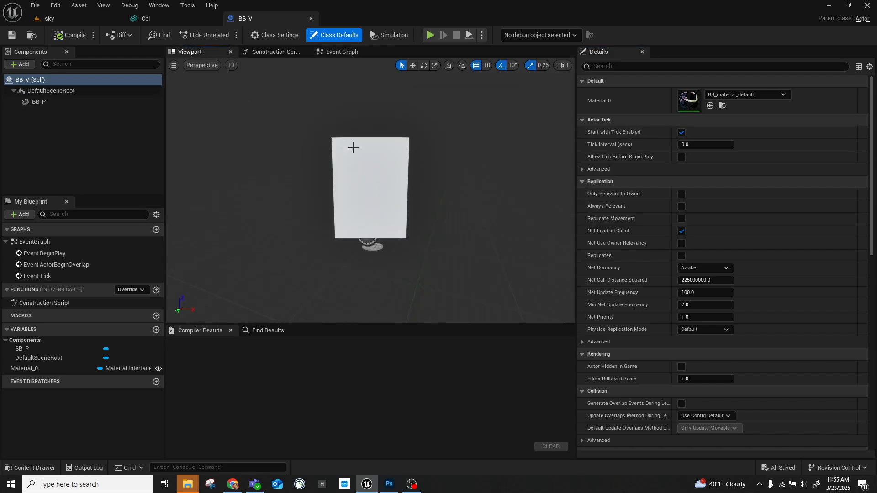
click(363, 166)
key(d)
right_drag(363, 165, 331, 165)
key(w)
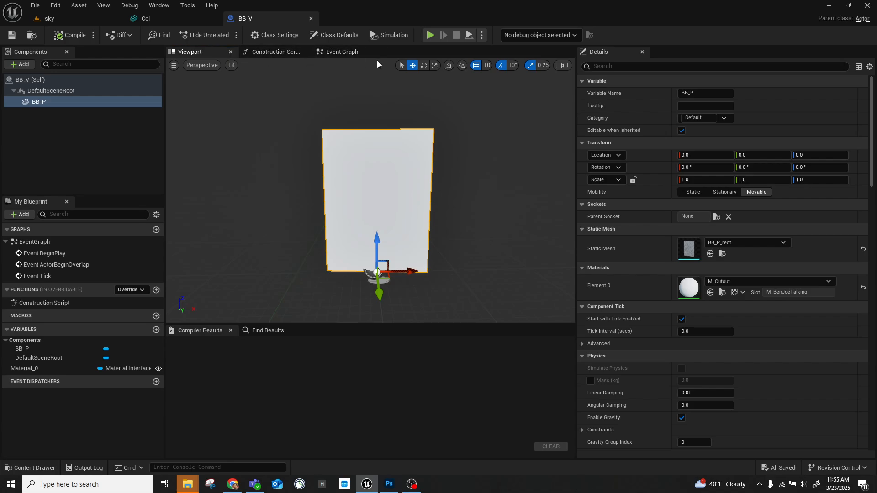
Select the Material 0 node in the BB_V Event Graph and locate its default material among the project's assets.
click(341, 53)
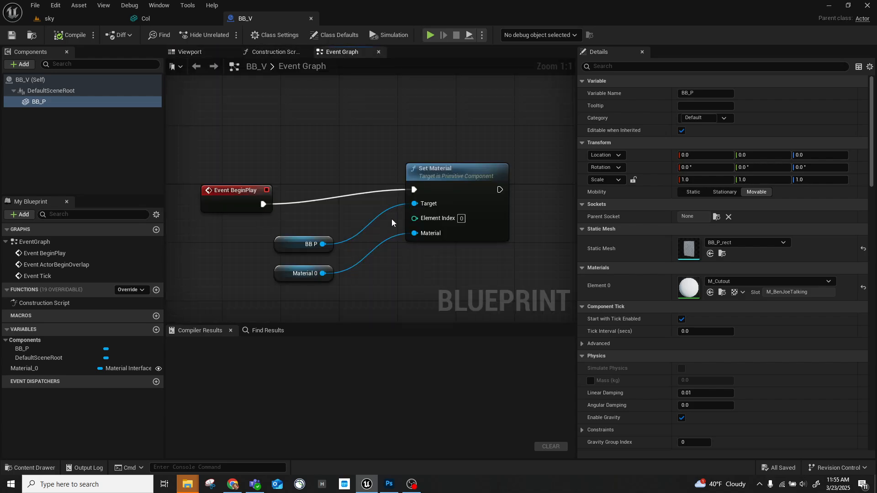
click(293, 273)
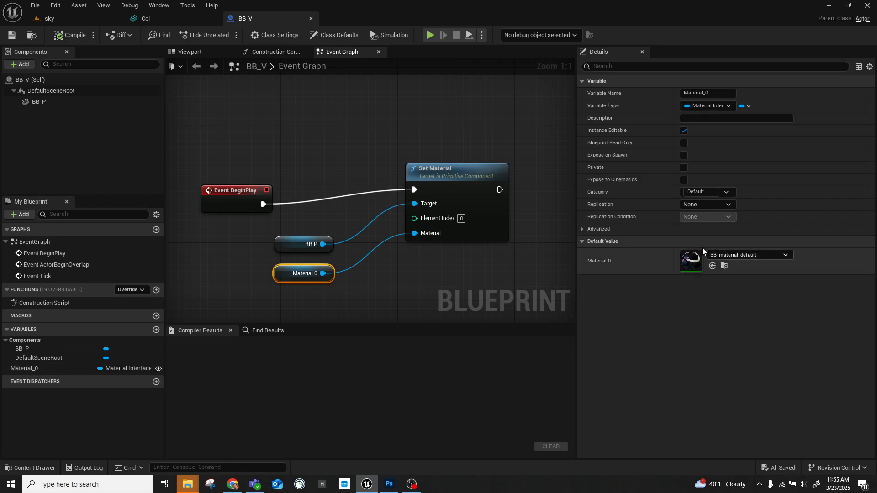
click(725, 266)
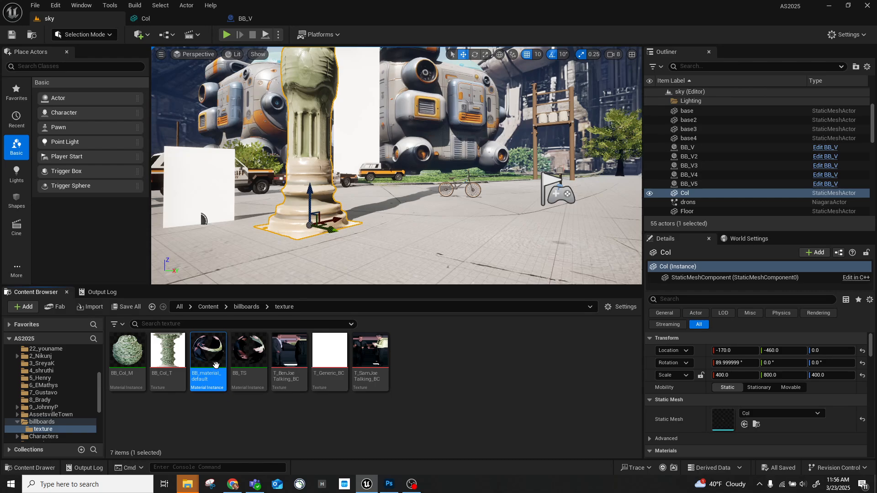
Open the BB_material_default material instance, examine its preview under different lighting, and return to the sky level.
double_click(213, 356)
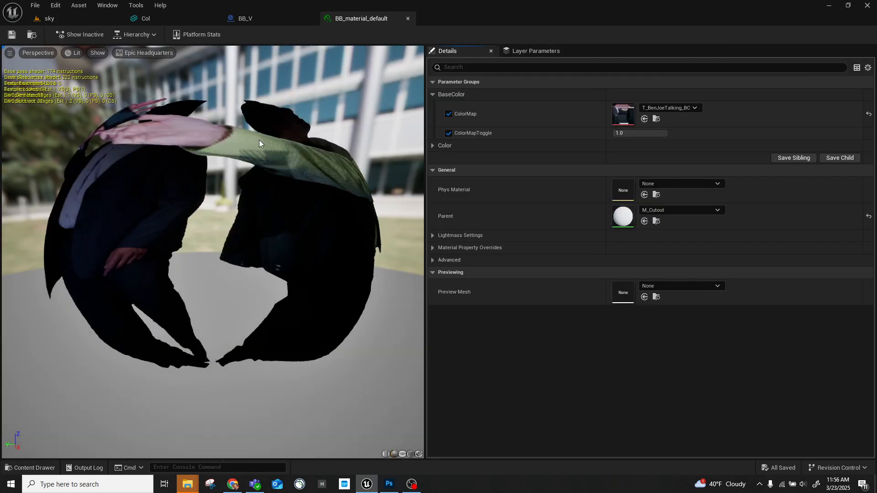
drag(259, 140, 188, 125)
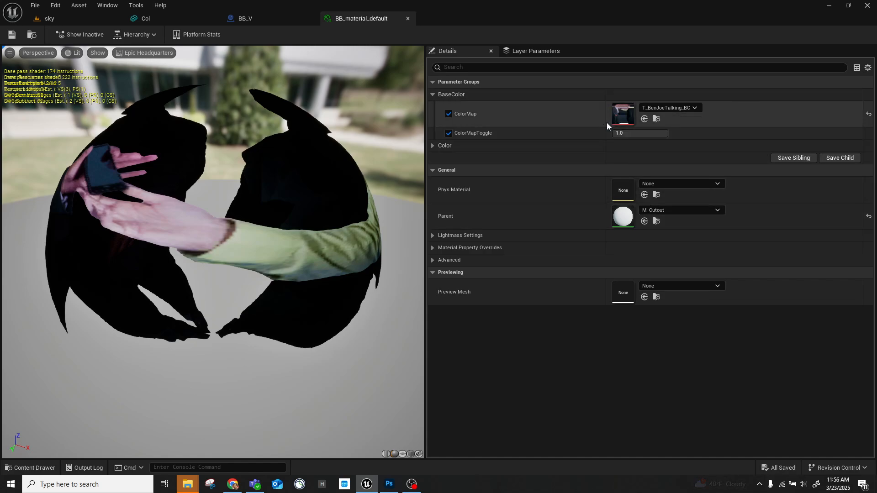
drag(200, 195, 151, 197)
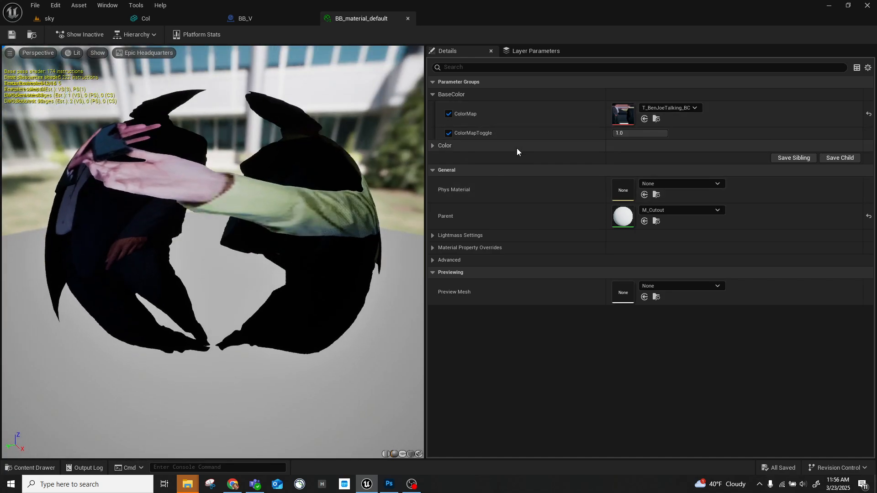
click(49, 20)
right_click(209, 353)
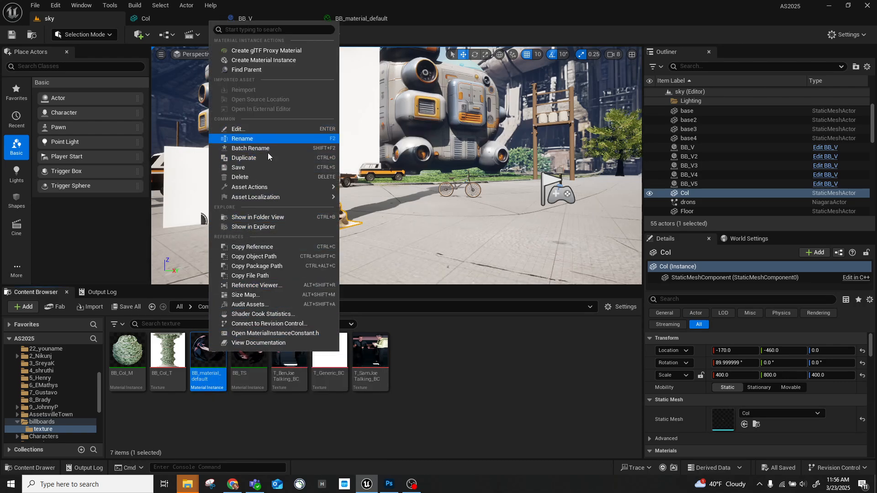
mouse_move(264, 200)
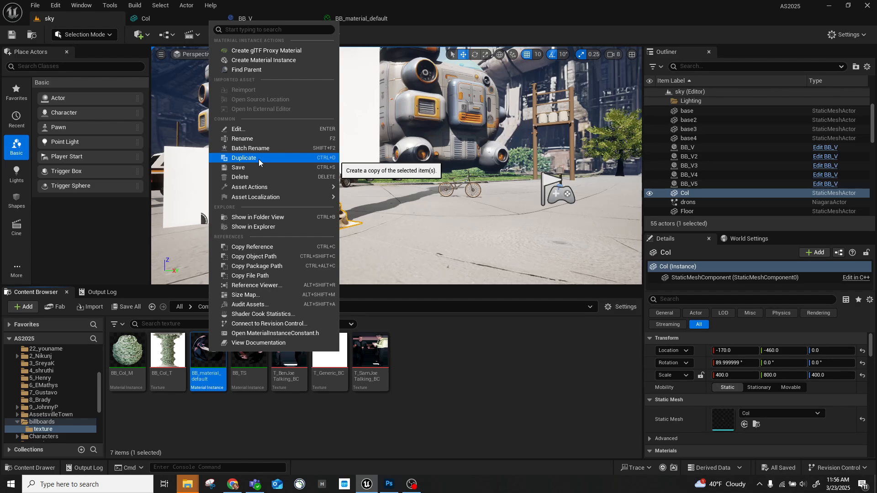
click(463, 359)
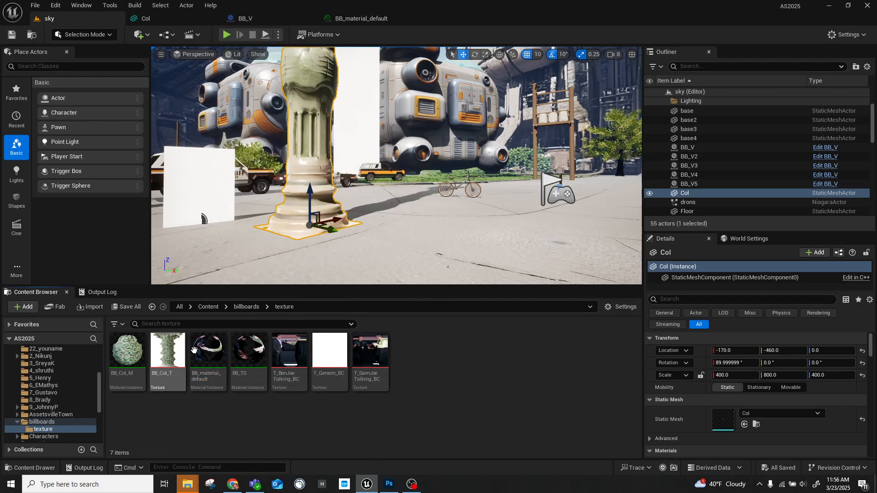
Open the BB_Col_M material instance and examine the column texture on its preview sphere from several angles.
click(139, 355)
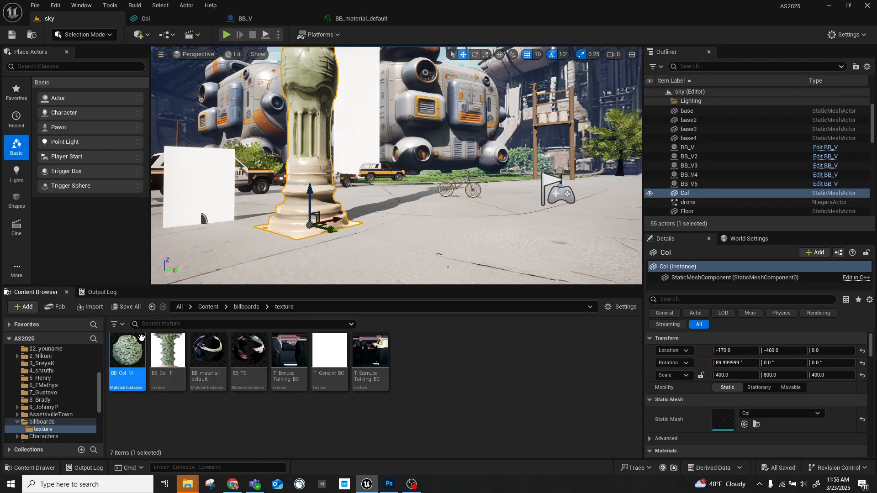
double_click(127, 355)
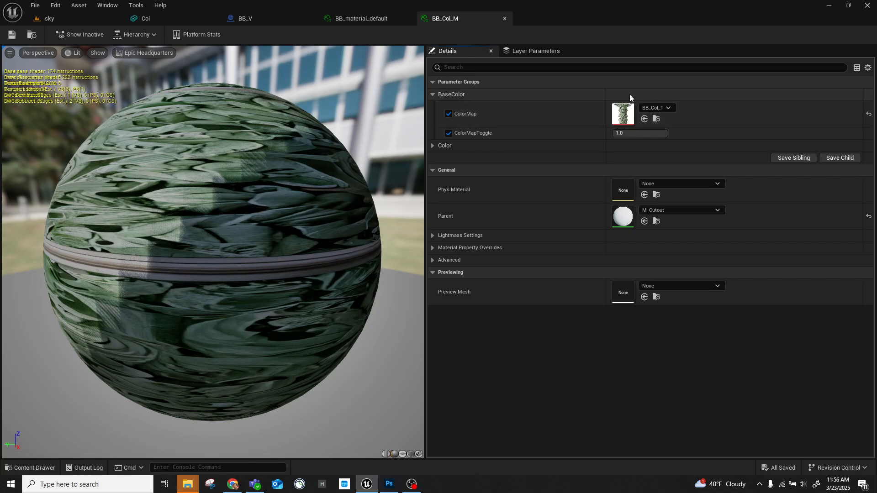
drag(160, 208, 165, 156)
drag(85, 250, 237, 430)
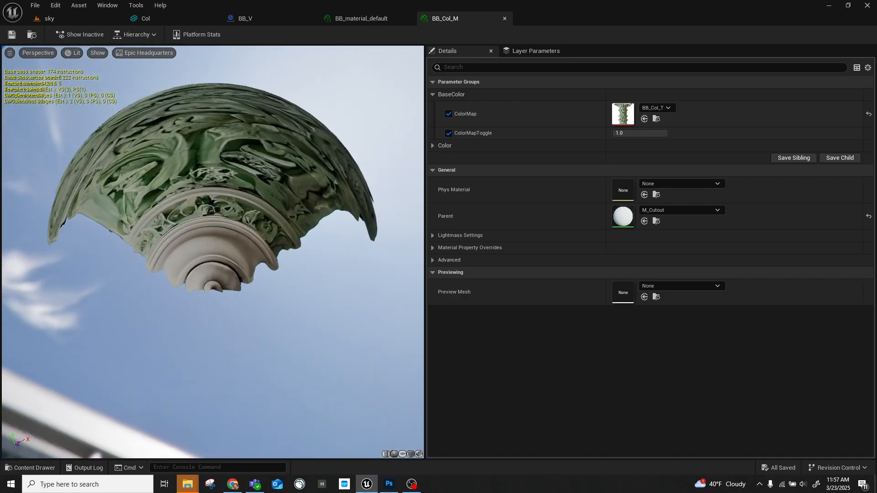
Return to the sky level, place a BB_V billboard on the pavement near the column, and assign BB_Col_M as its Material 0.
click(74, 21)
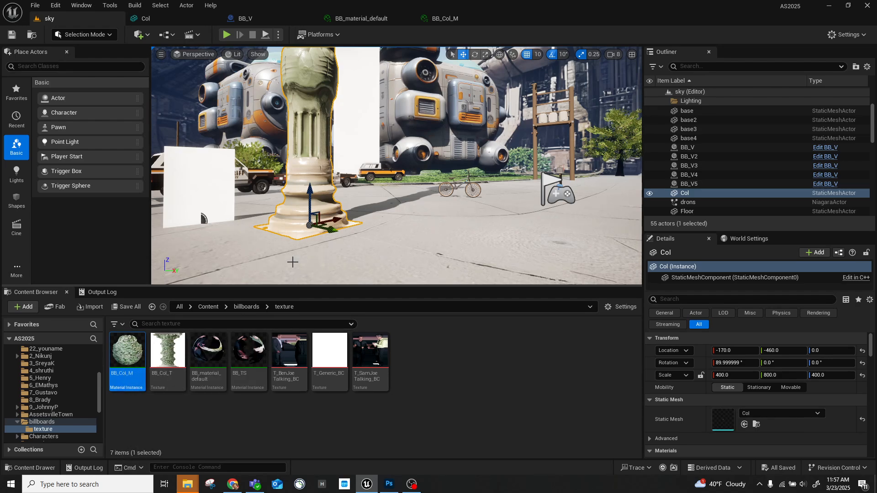
click(246, 307)
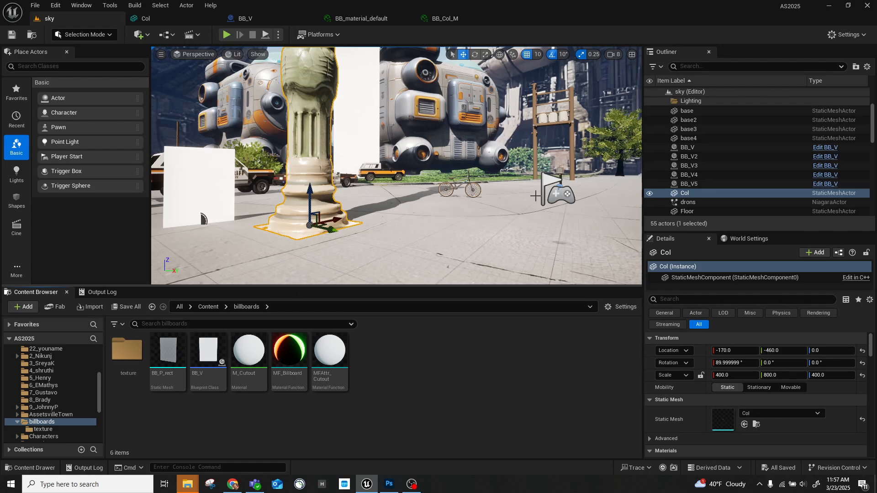
drag(208, 352, 429, 202)
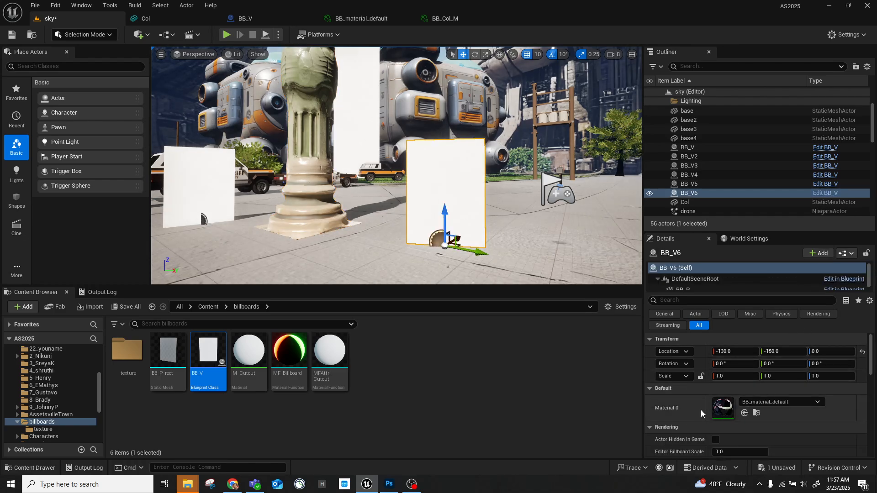
double_click(120, 358)
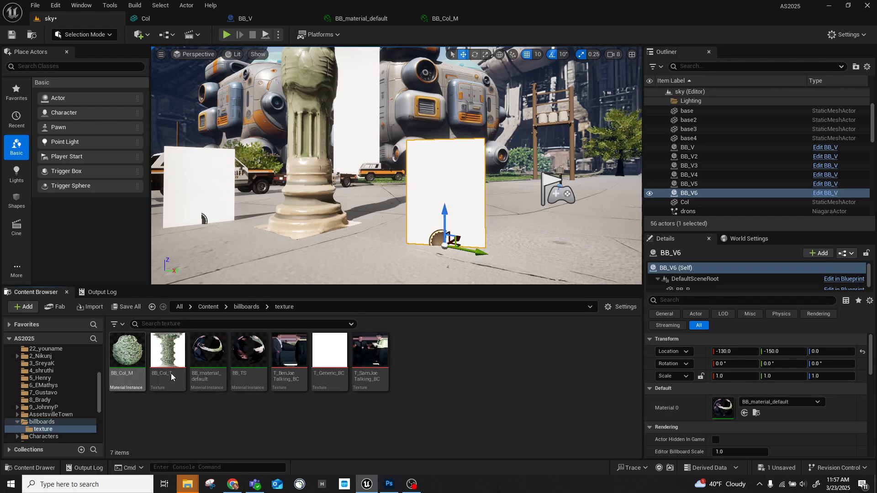
click(139, 351)
drag(140, 351, 729, 413)
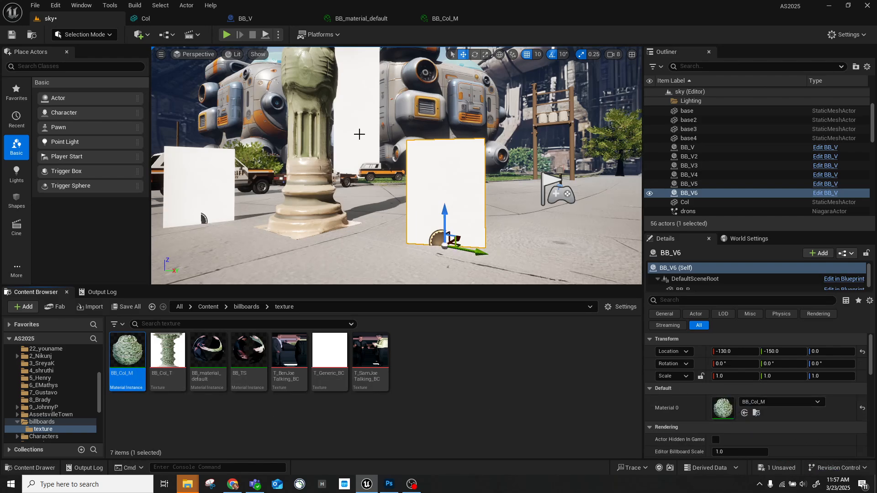
Play the level and walk the character around the newly placed column billboard to examine it from several sides.
click(227, 34)
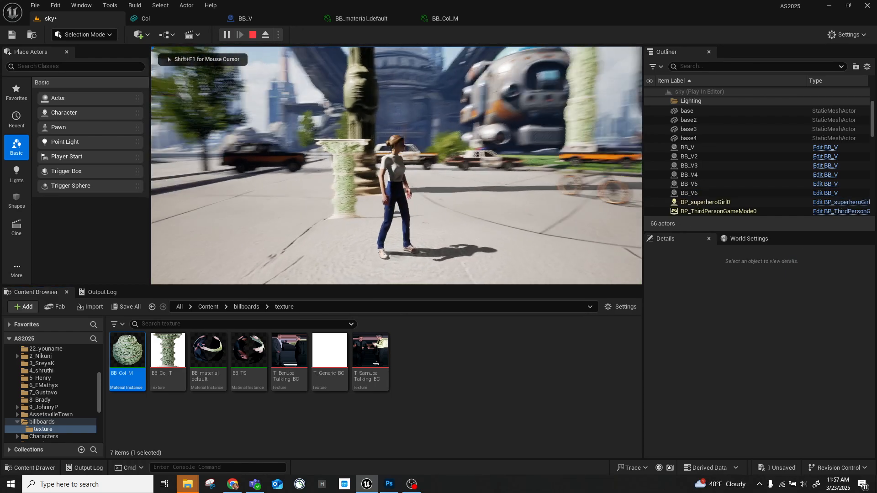
key(a)
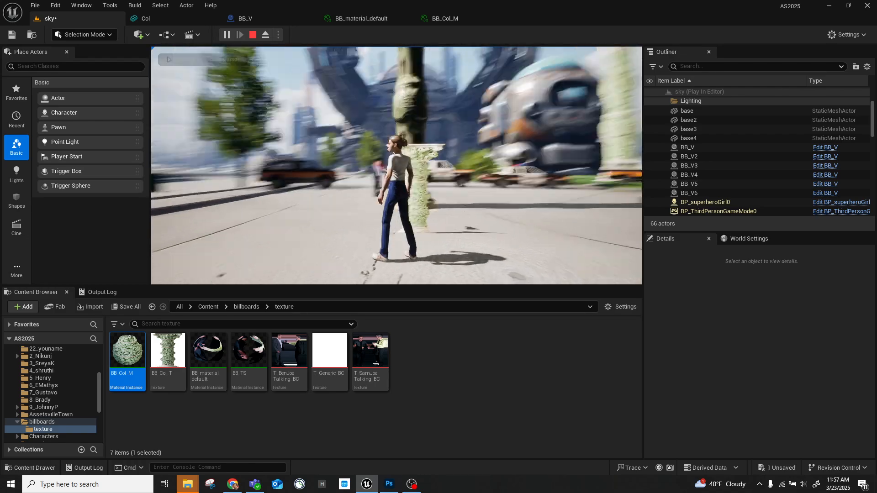
key(w)
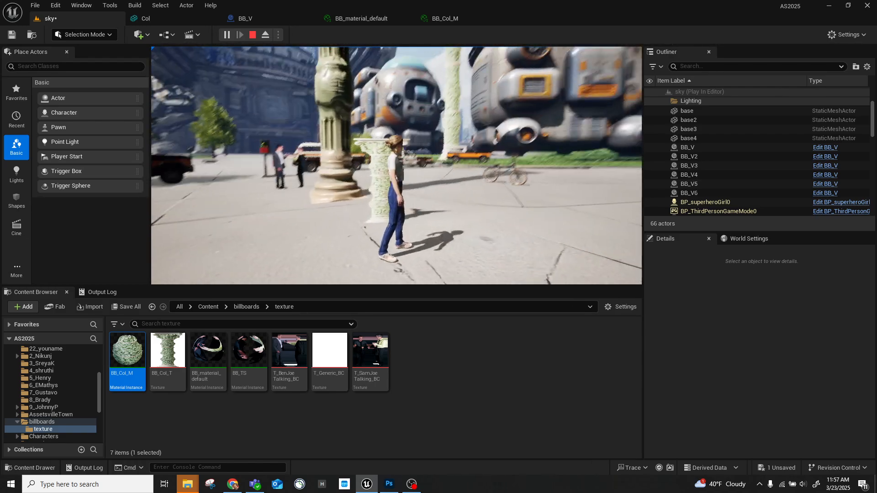
key(d)
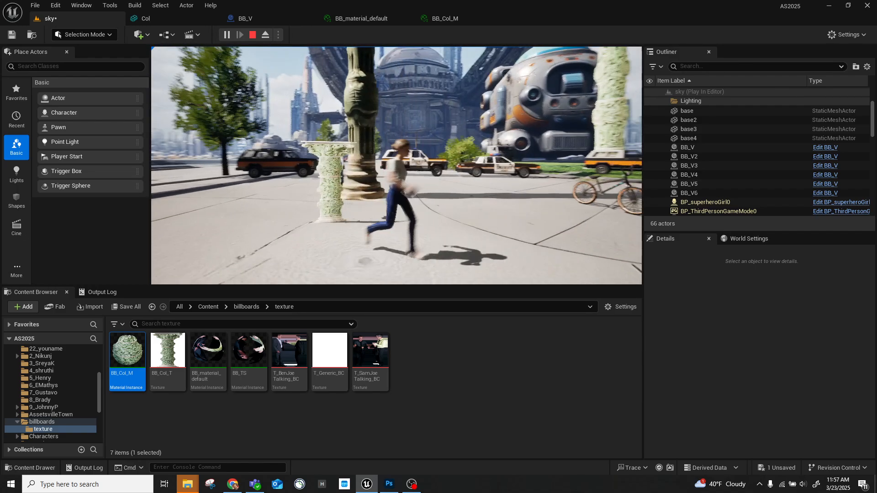
key(w)
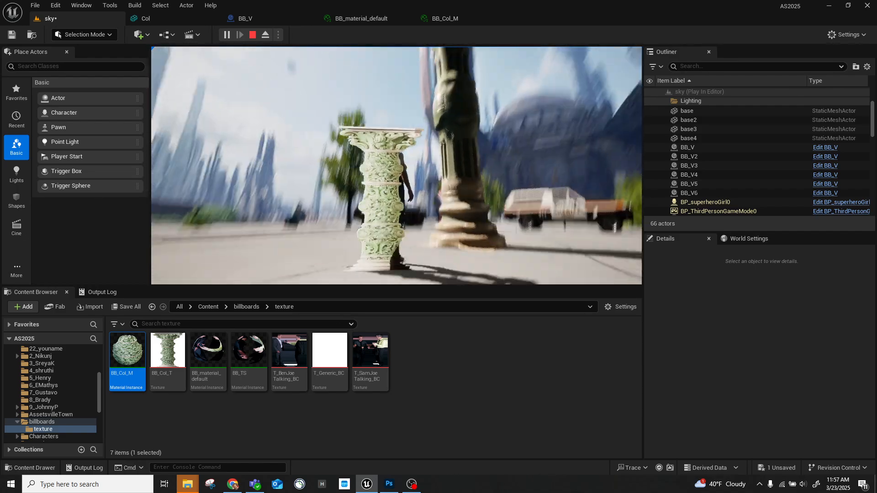
key(s)
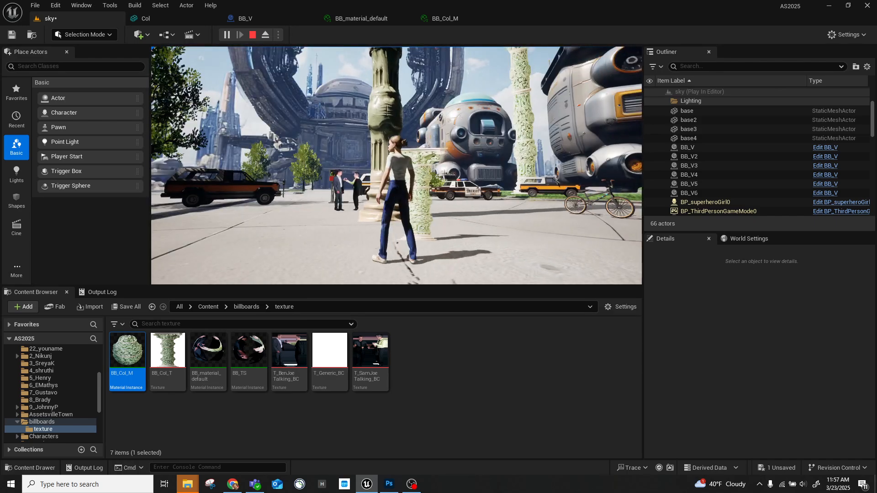
Stop the play session and delete the BB_V6 billboard from the level.
key(Escape)
click(410, 169)
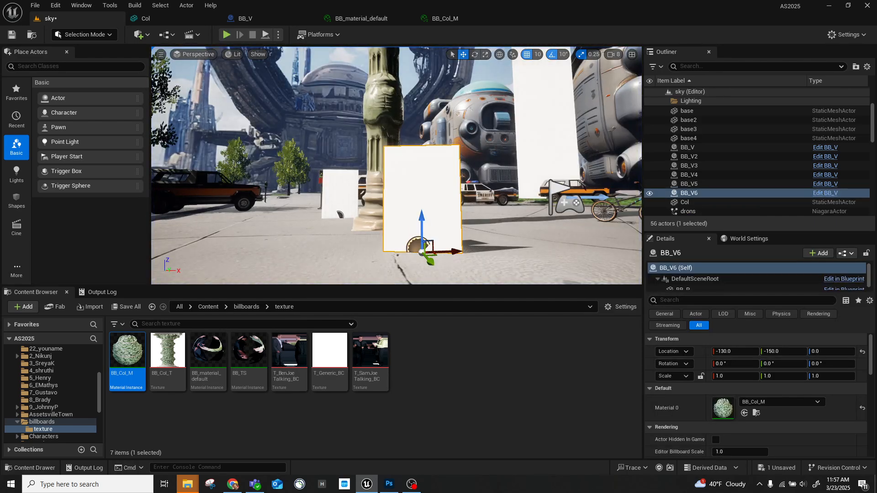
key(Delete)
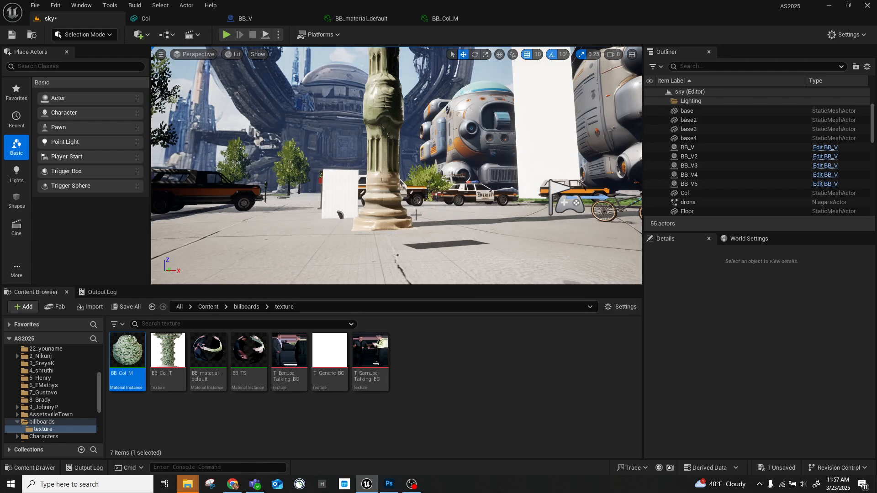
Show the billboards folder, select the tall BB_V2 billboard, and examine its scale and material in the level from several angles.
click(239, 308)
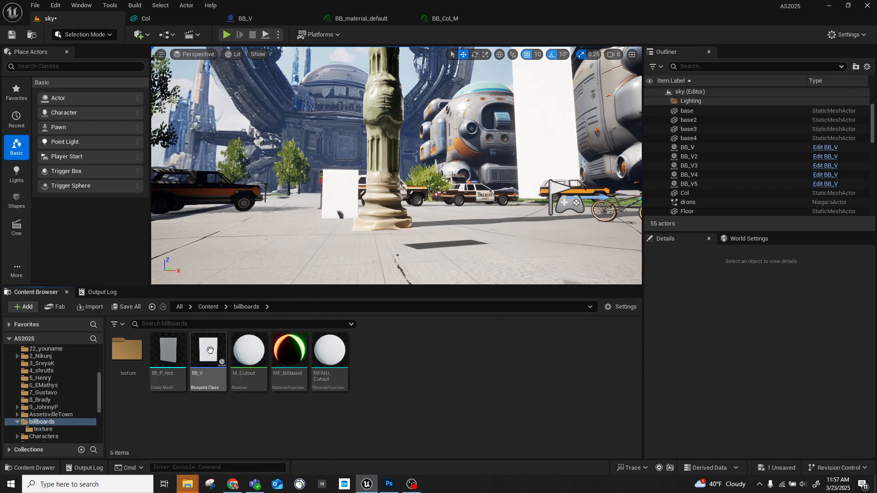
click(561, 133)
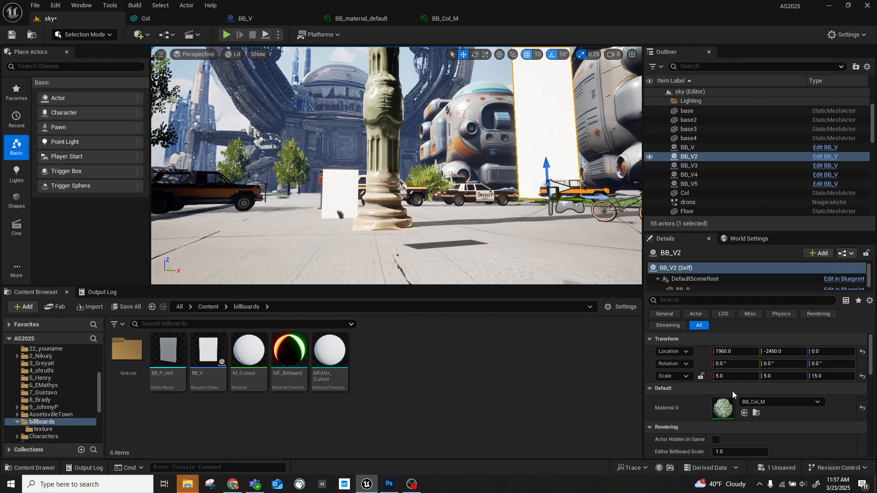
right_drag(466, 131, 421, 189)
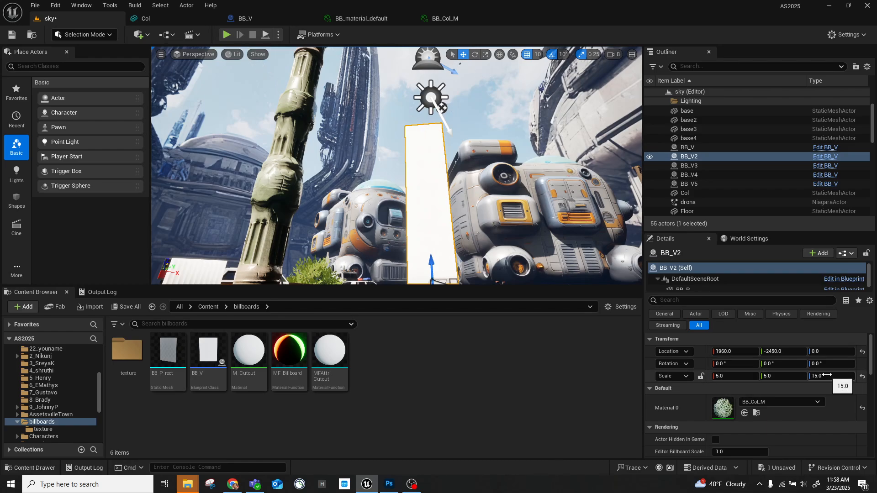
right_drag(435, 180, 455, 231)
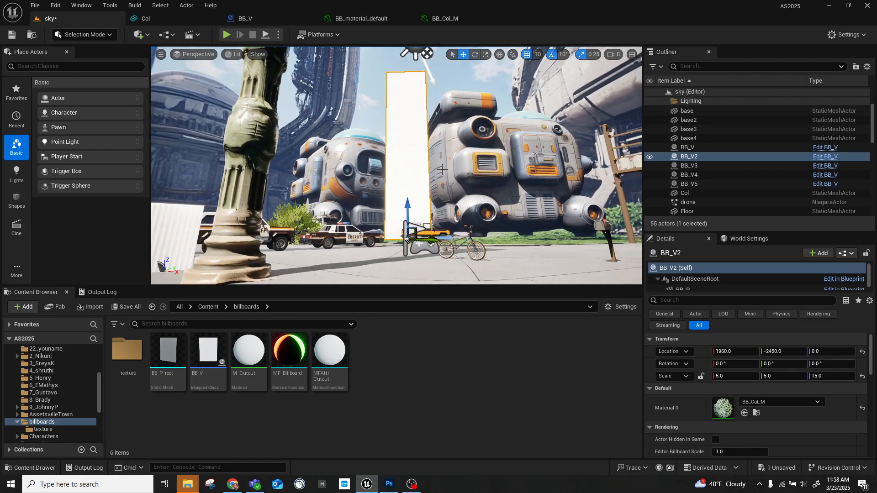
right_drag(454, 181, 404, 190)
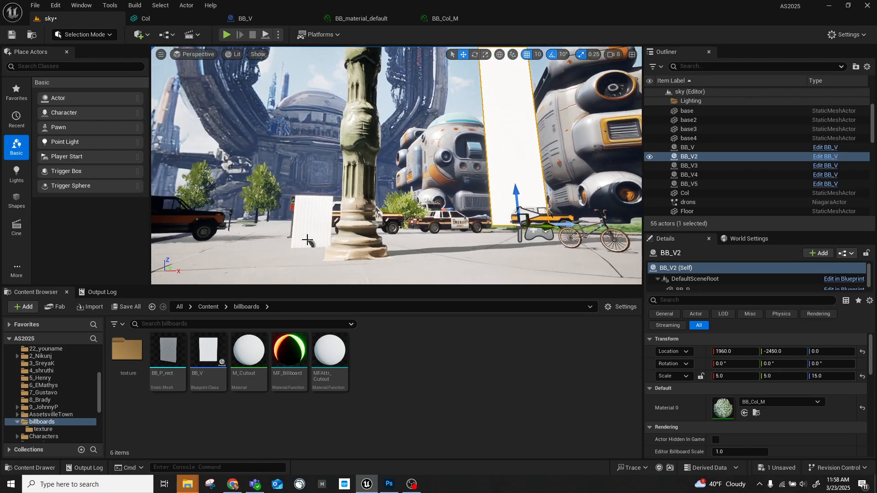
Select the small BB_V billboard and the Col mesh column in turn, and compare them in the level from different viewpoints.
click(305, 213)
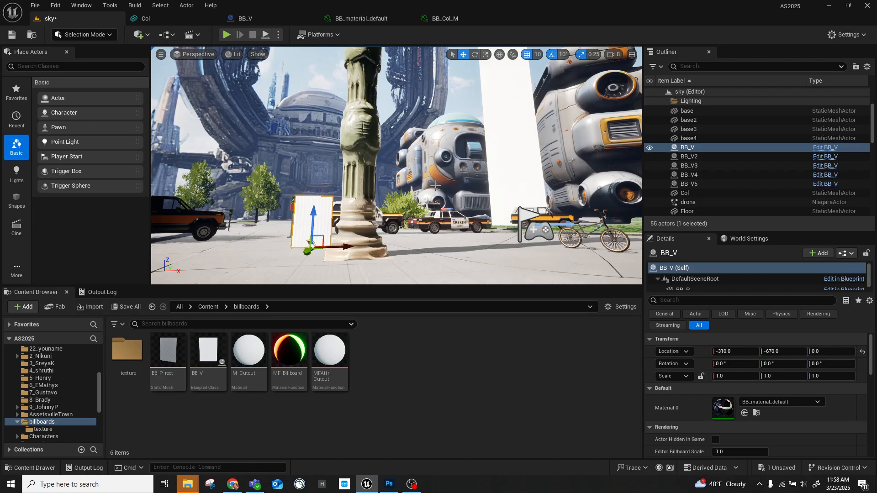
mouse_move(436, 185)
right_down()
mouse_move(399, 185)
mouse_move(436, 186)
right_up()
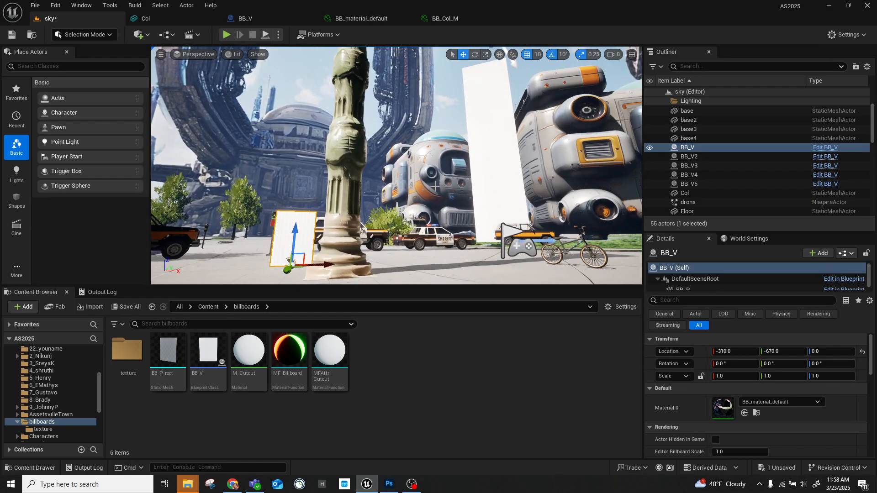
click(333, 145)
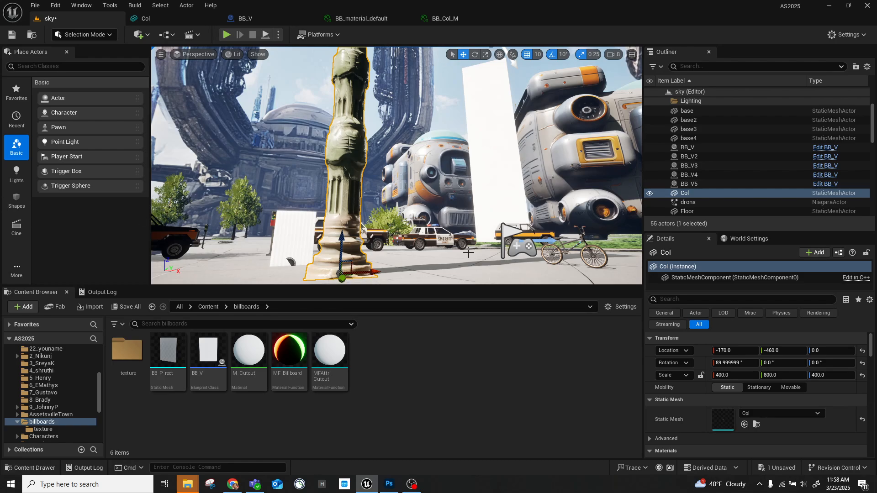
right_drag(347, 112, 372, 136)
right_drag(351, 207, 271, 288)
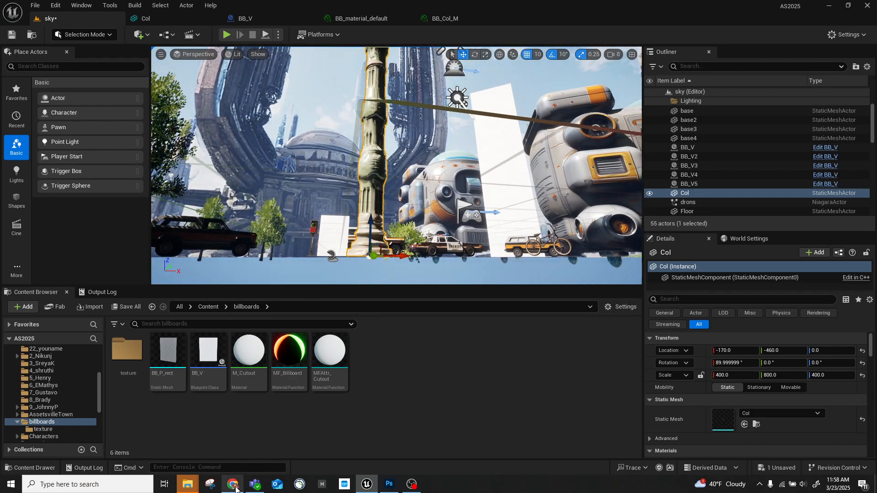
Switch to the Rodin page in Chrome, maximize its window, and rotate the generated decorative column model to inspect it.
mouse_move(232, 485)
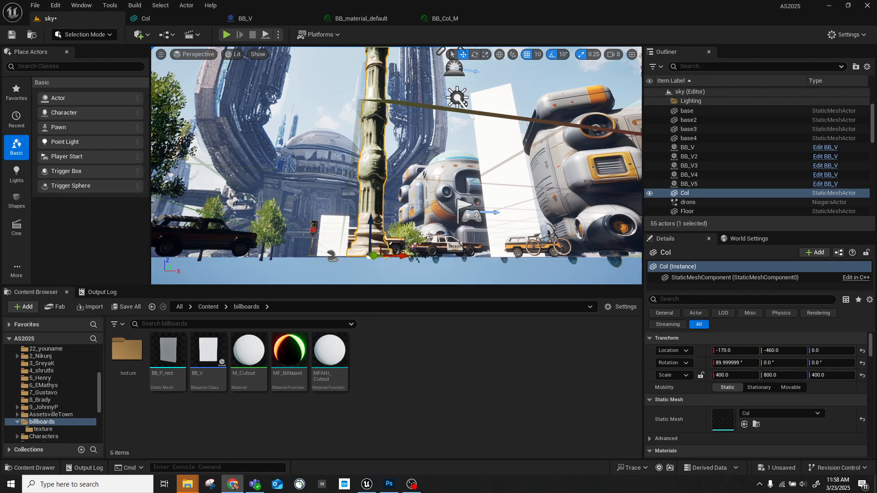
drag(247, 492, 402, 81)
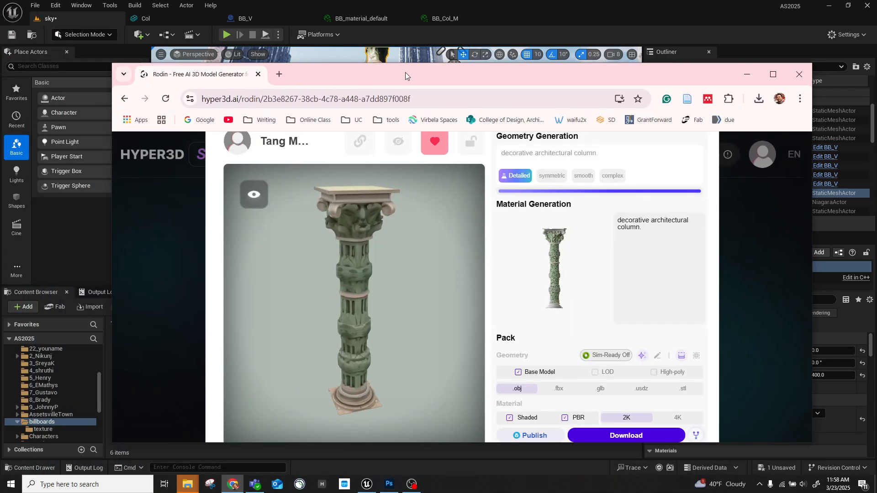
double_click(405, 73)
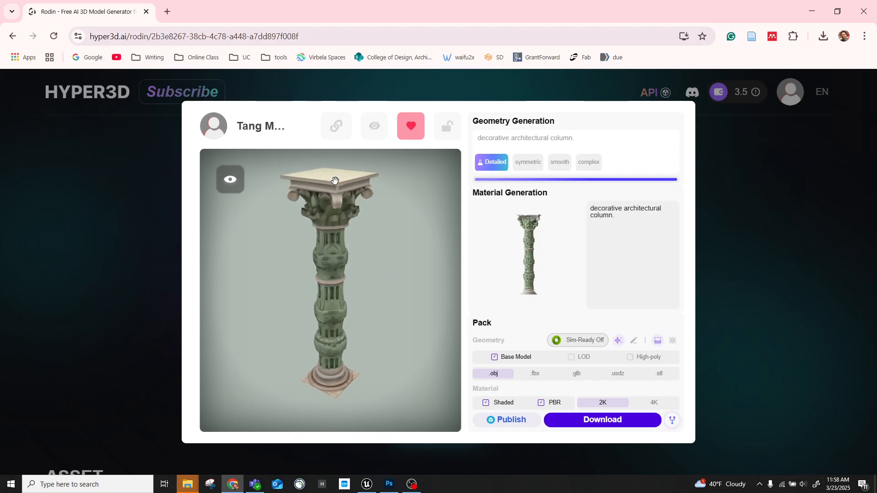
drag(343, 321, 358, 270)
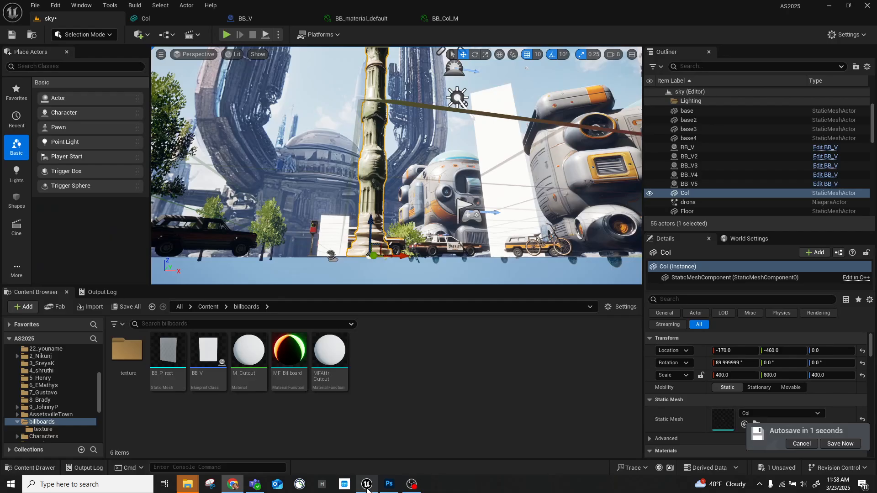
Switch back to Unreal Editor and open the Col static mesh from the project's 3D folder to inspect it.
click(367, 484)
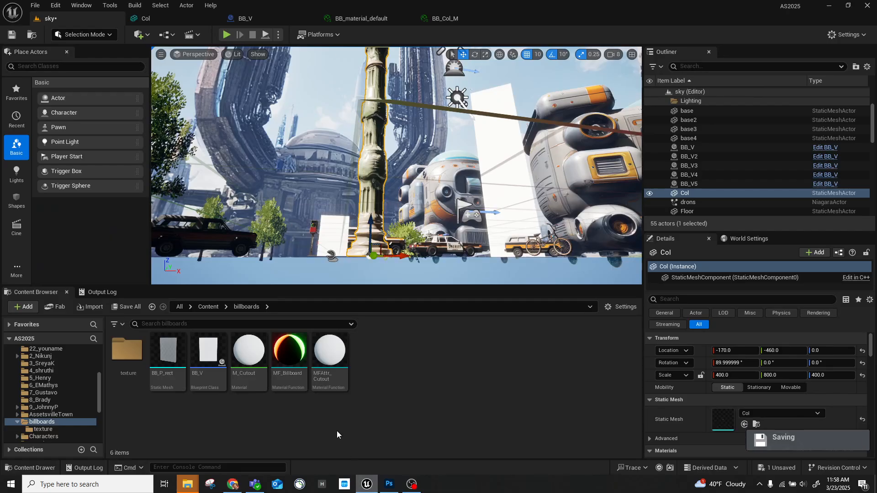
drag(100, 378, 98, 352)
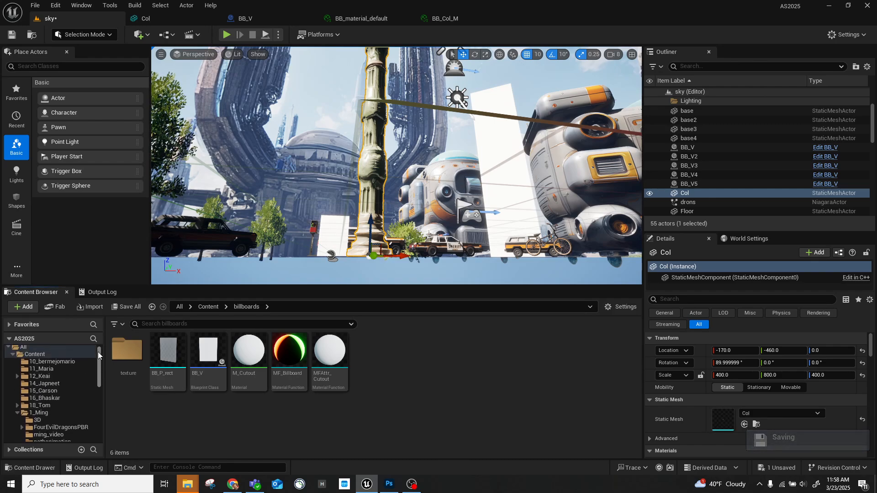
click(37, 420)
double_click(124, 350)
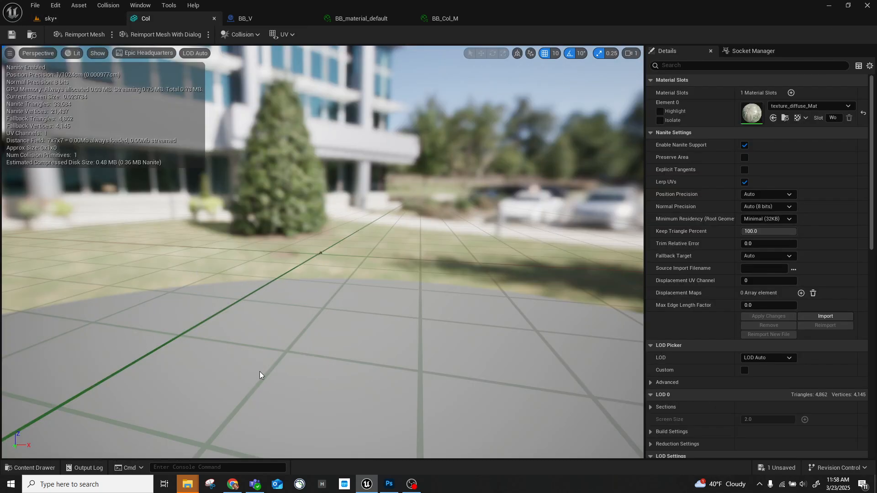
scroll(324, 286, down, 3)
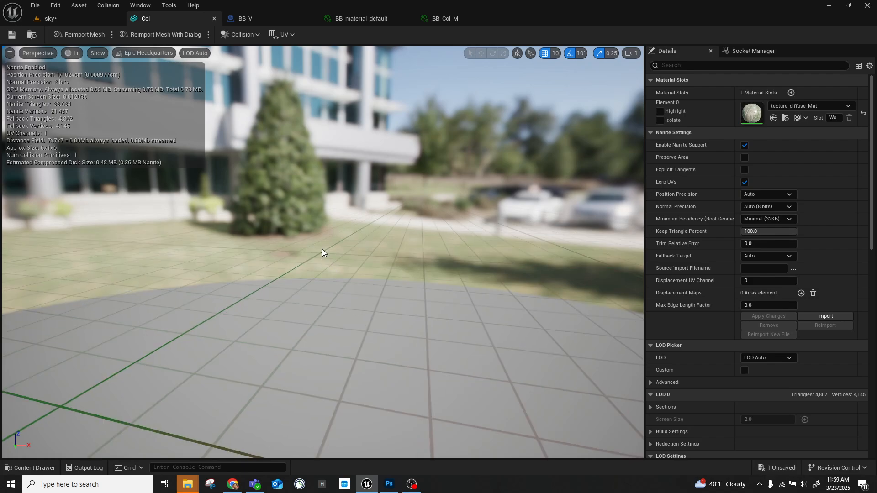
Switch to File Explorer, open the Pbr folder inside the downloaded col folder, and select the base 3D object file.
mouse_move(189, 490)
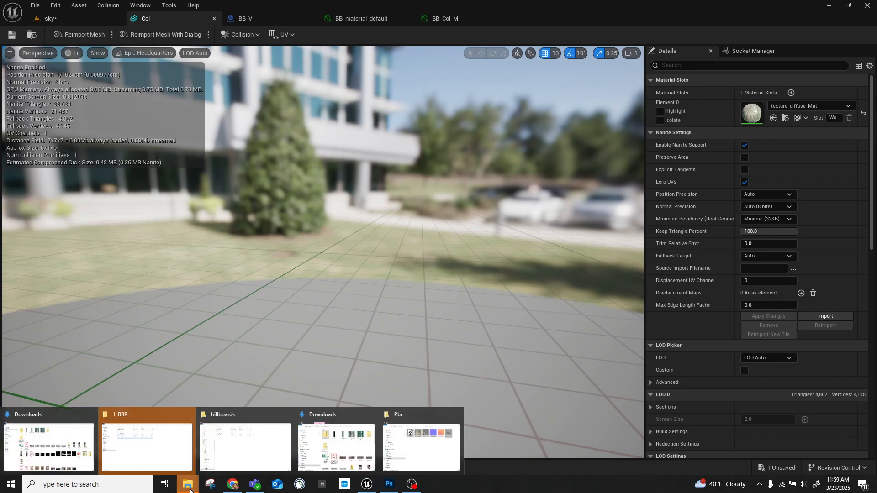
click(73, 448)
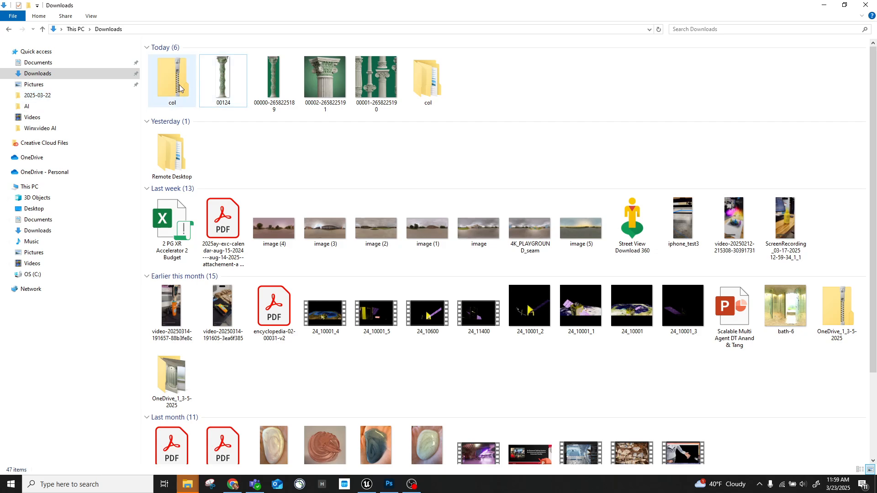
double_click(439, 82)
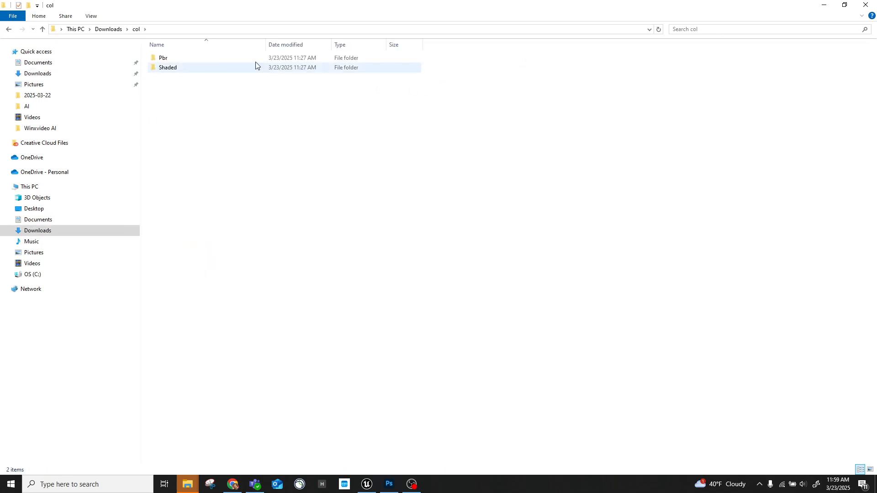
double_click(183, 62)
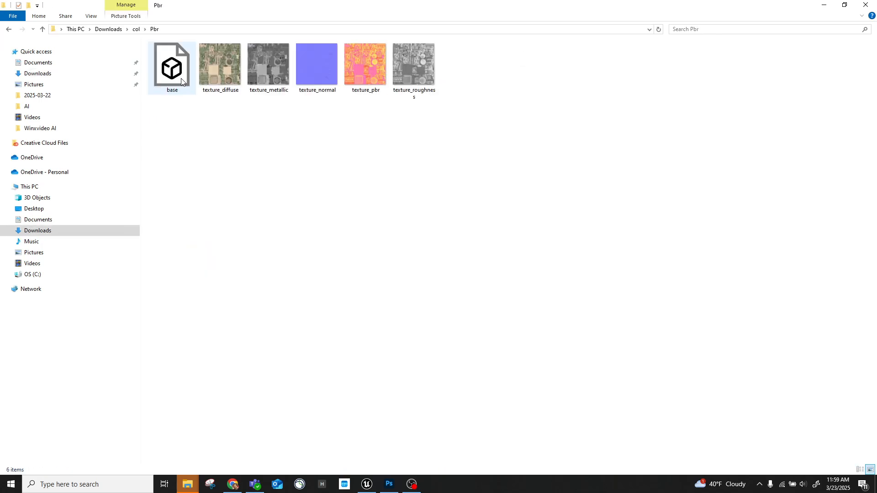
click(181, 80)
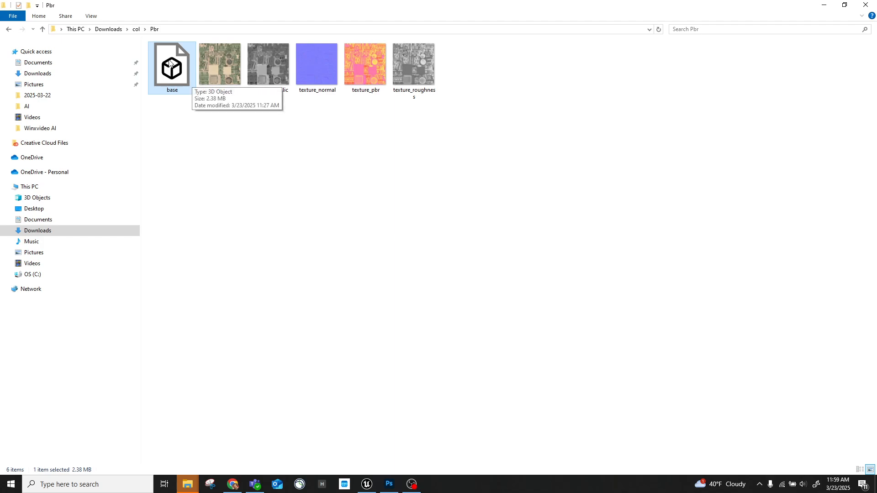
Select the five texture images in the Pbr folder, then switch to Unreal Editor's sky level and open the texture_diffuse_Mat material.
drag(521, 64, 232, 112)
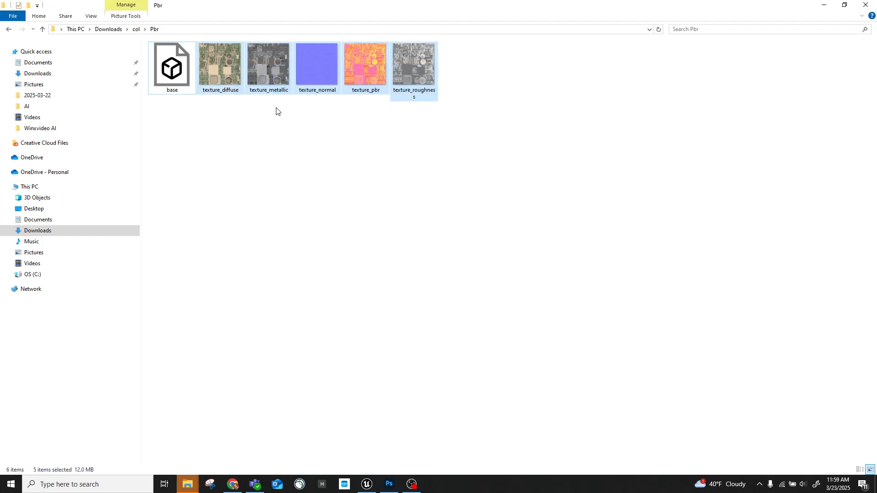
click(367, 484)
click(81, 18)
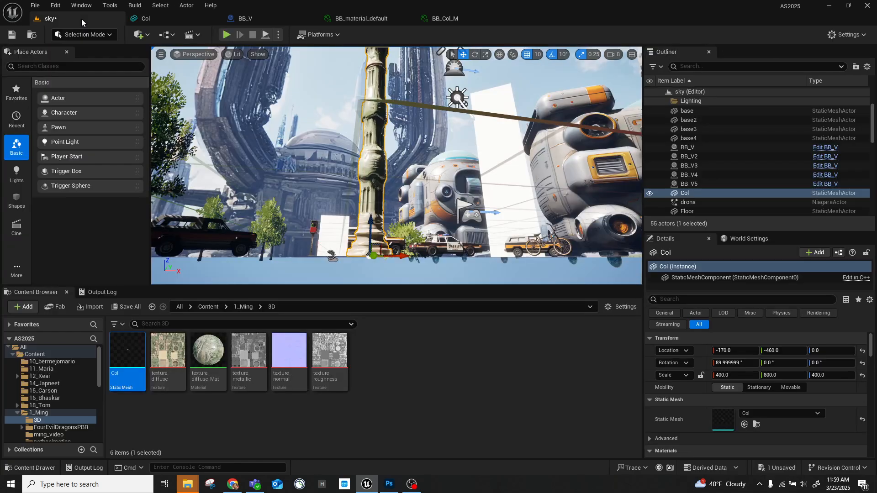
click(214, 348)
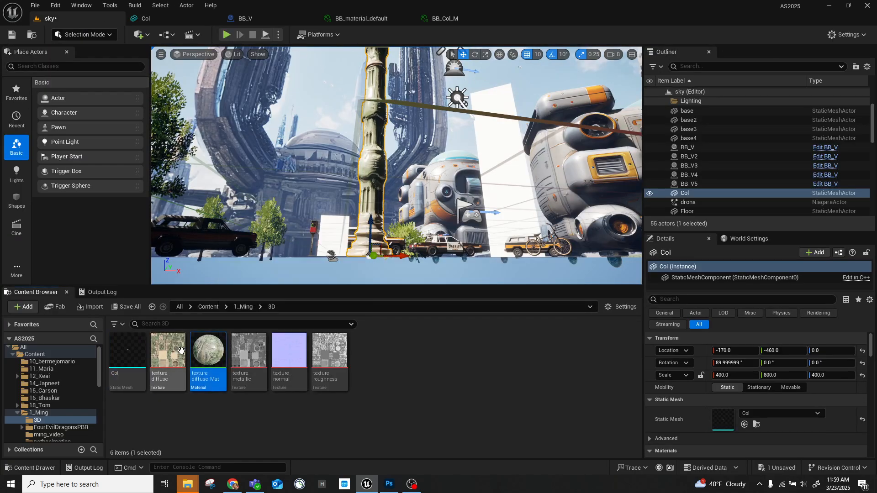
double_click(211, 345)
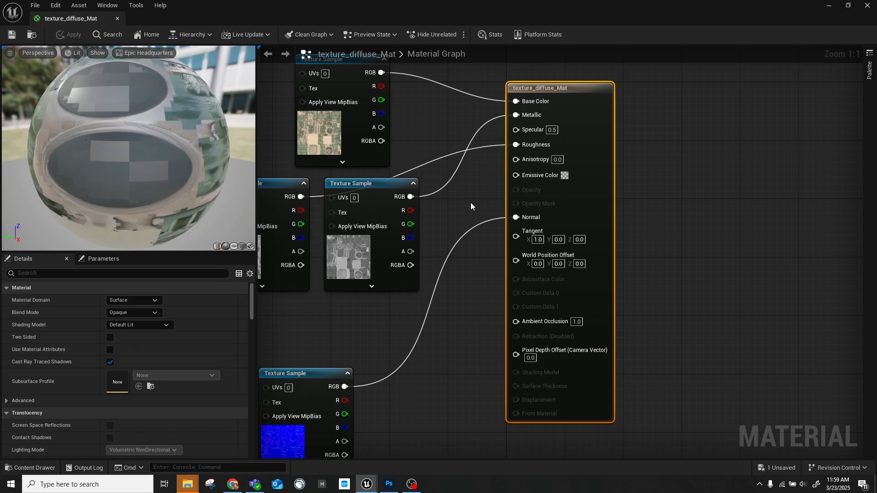
Rearrange the diffuse, metallic, roughness and normal Texture Sample nodes in the material graph to show their connections to the material inputs.
right_drag(471, 202, 533, 245)
drag(406, 102, 398, 87)
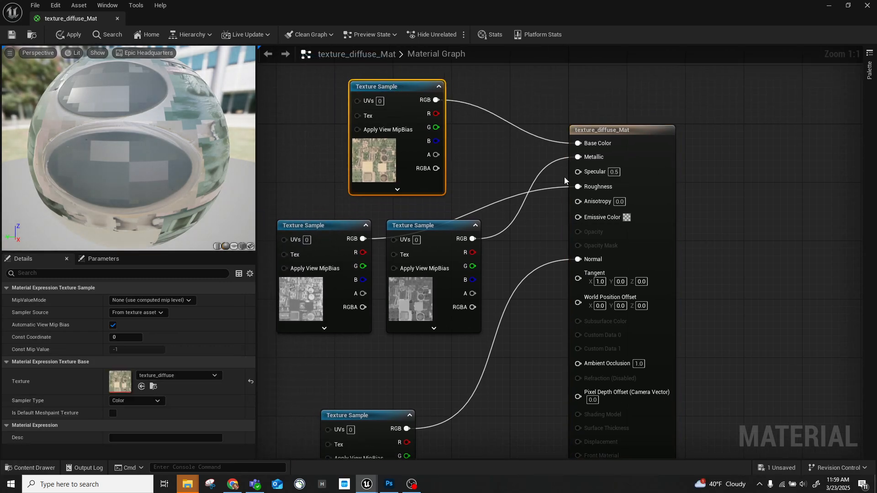
drag(431, 228, 417, 204)
drag(320, 224, 322, 253)
right_drag(422, 342, 431, 243)
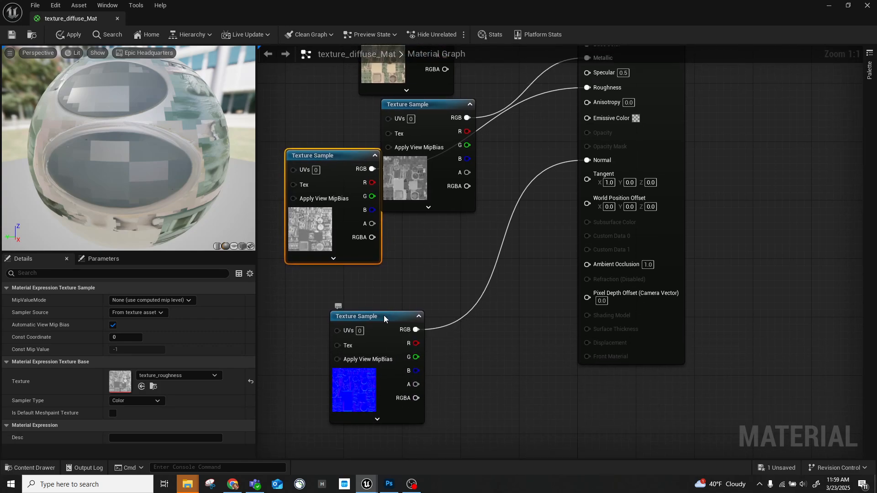
drag(383, 316, 401, 318)
right_drag(535, 133, 534, 202)
Close the material editor with its changes applied, and save both the sky level and texture_diffuse_Mat.
click(120, 21)
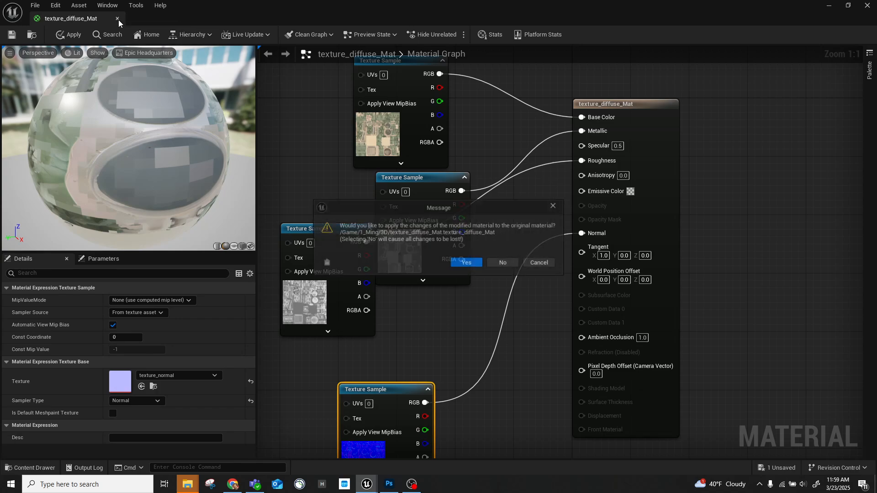
click(466, 263)
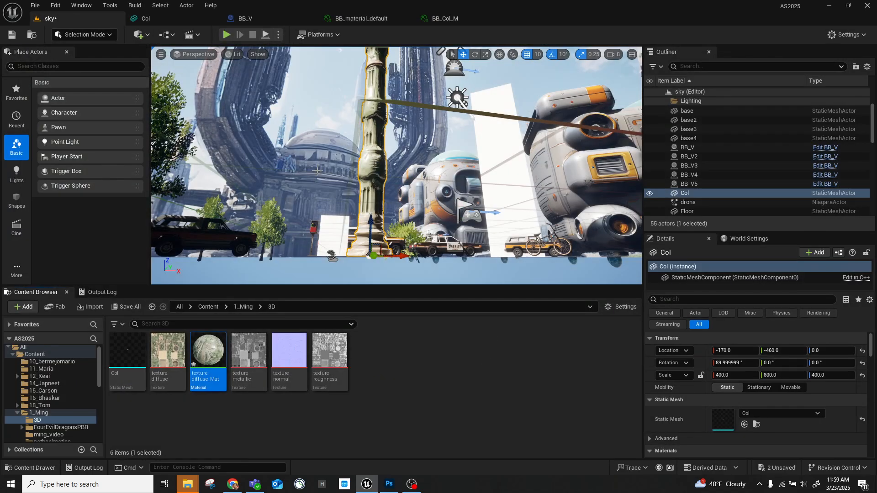
click(124, 307)
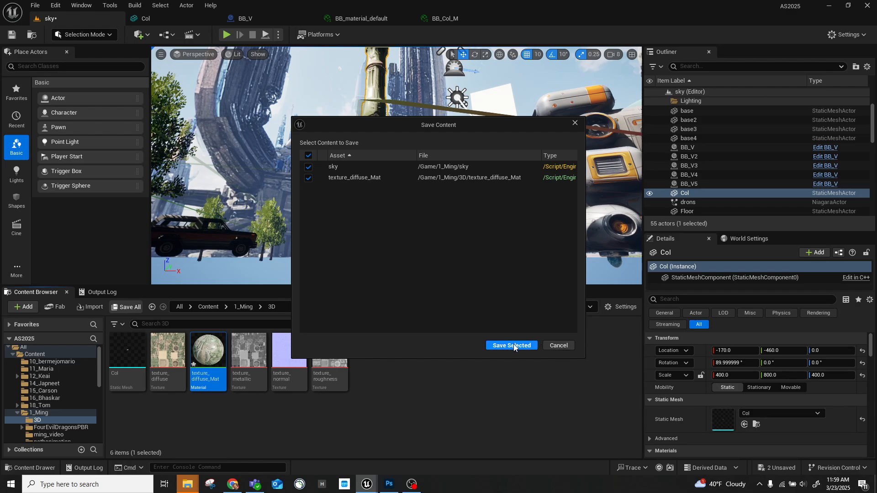
click(512, 346)
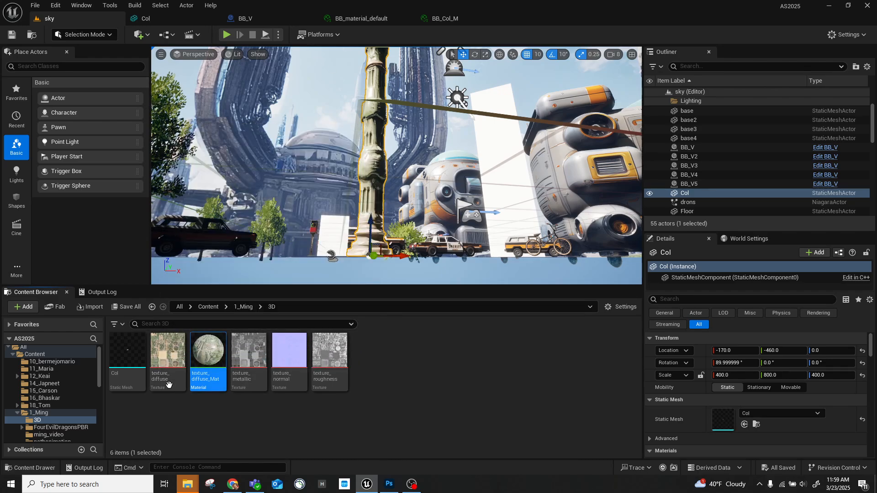
Examine the Col actor's assigned static mesh and material, and view the column beside the tall billboard in the level.
mouse_move(120, 345)
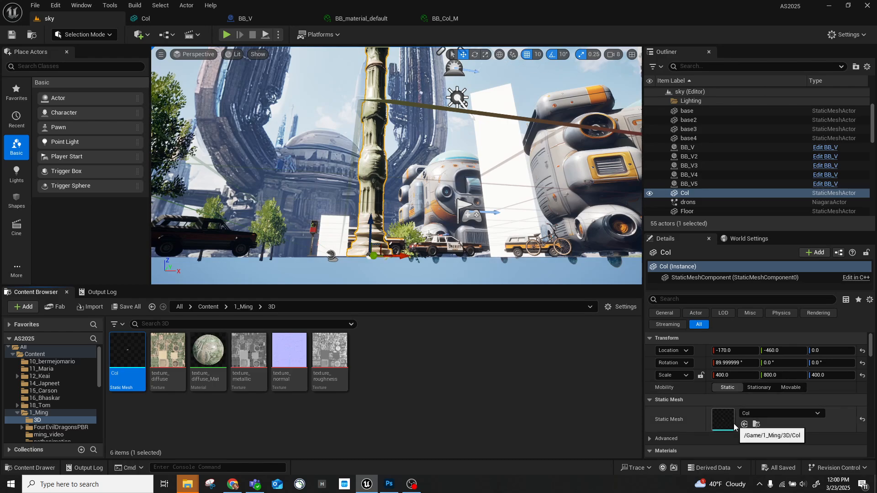
scroll(734, 427, down, 1)
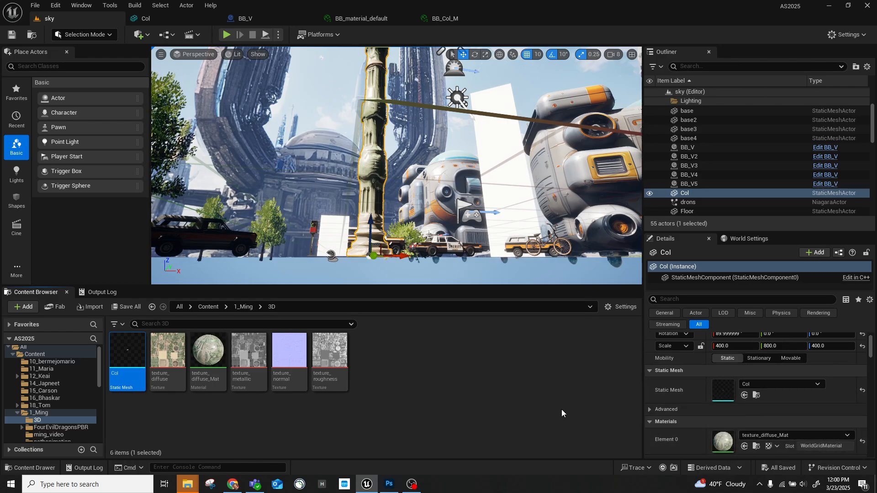
right_drag(328, 149, 328, 196)
middle_drag(328, 149, 325, 91)
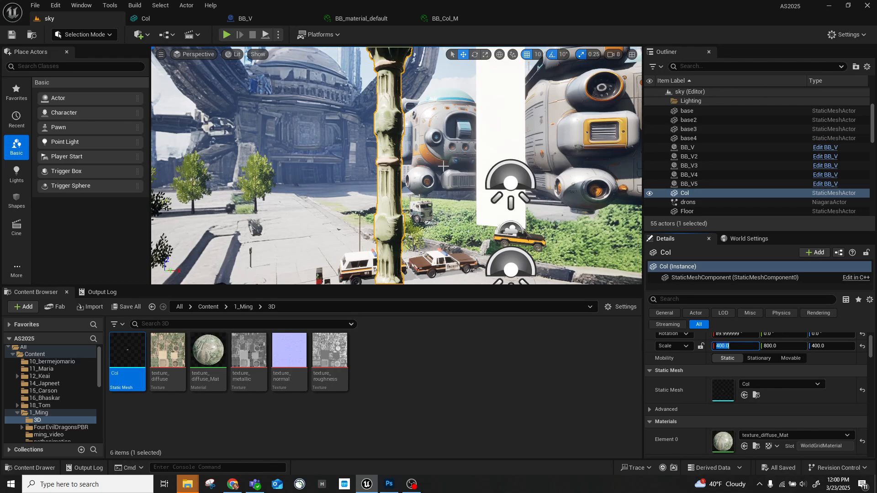
right_drag(384, 144, 432, 182)
key(s)
key(w)
key(s)
key(w)
key(s)
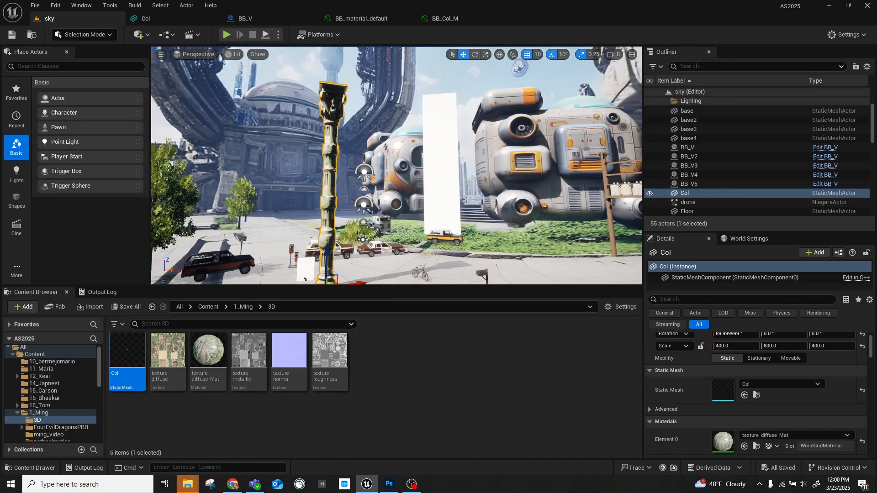
click(439, 143)
click(334, 178)
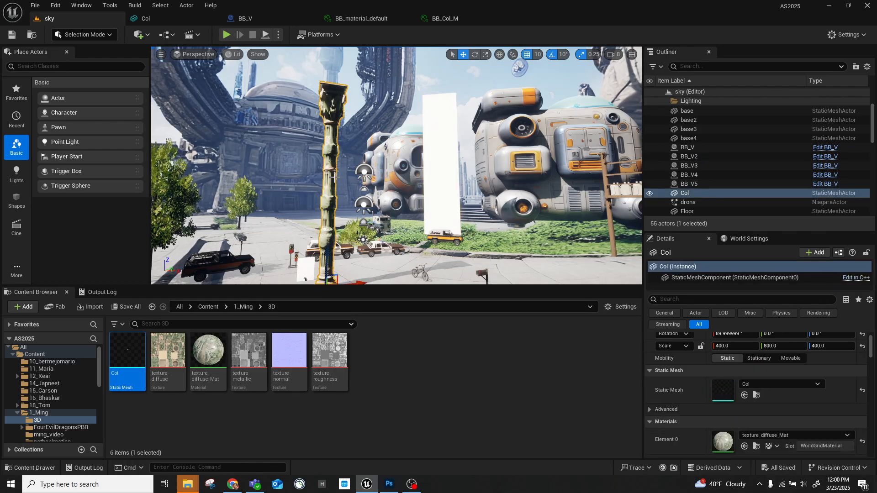
Play the sky level, run the character around to view the mesh column and the billboard column, and stop the play session.
click(227, 35)
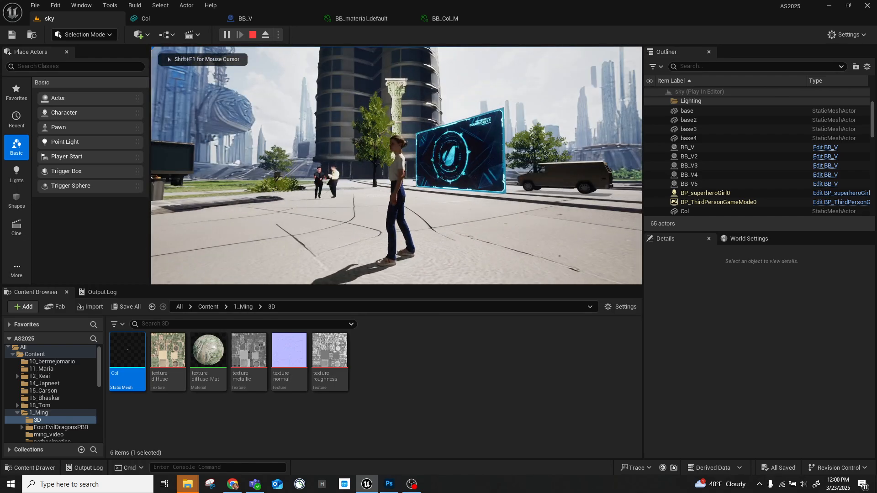
key(w)
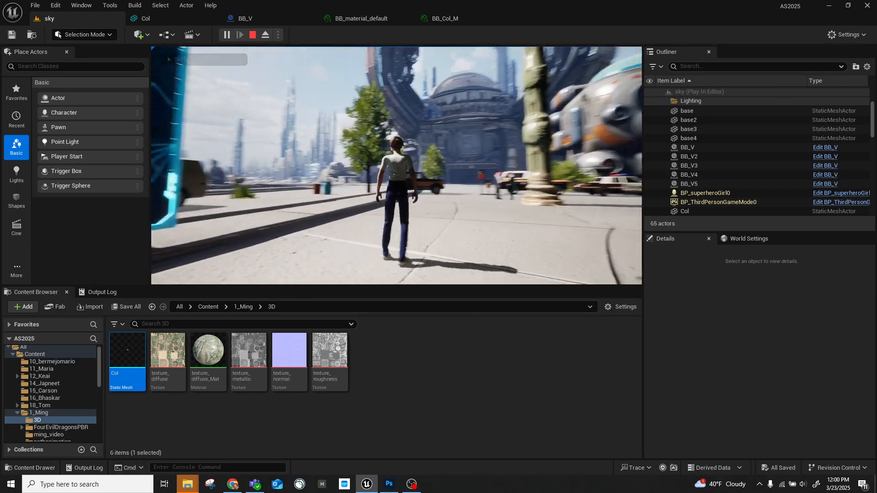
key(w)
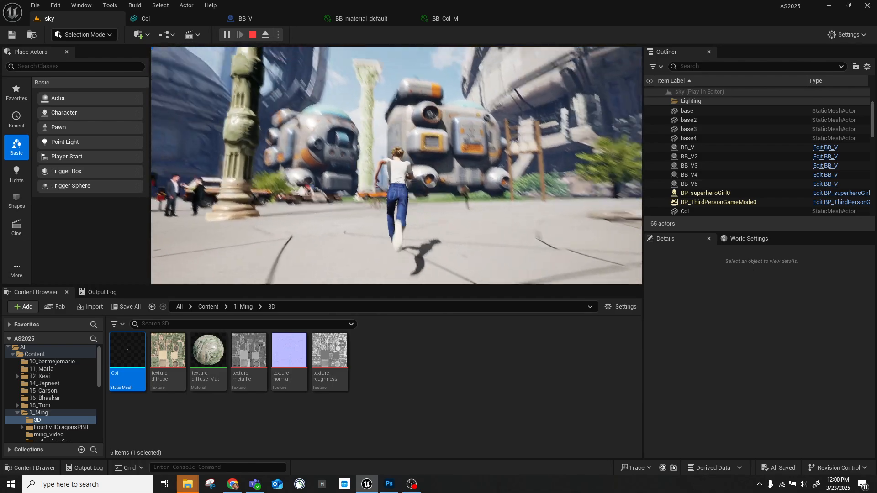
key(d)
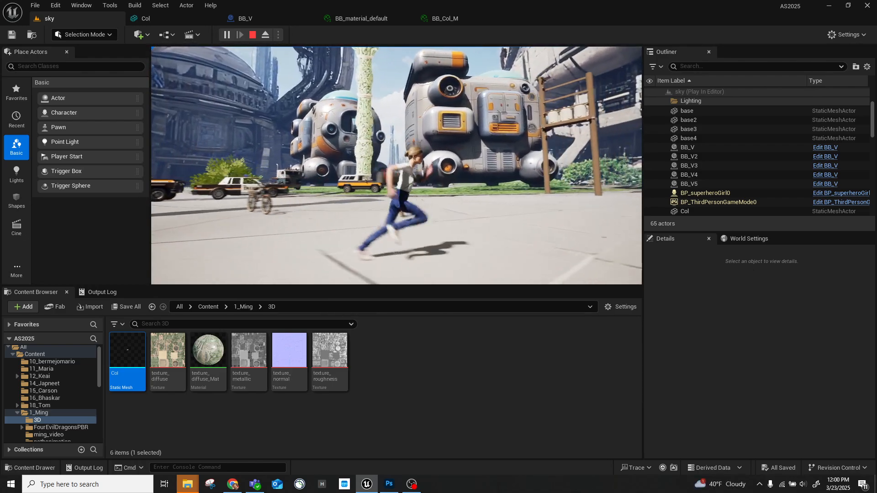
key(w)
key(d)
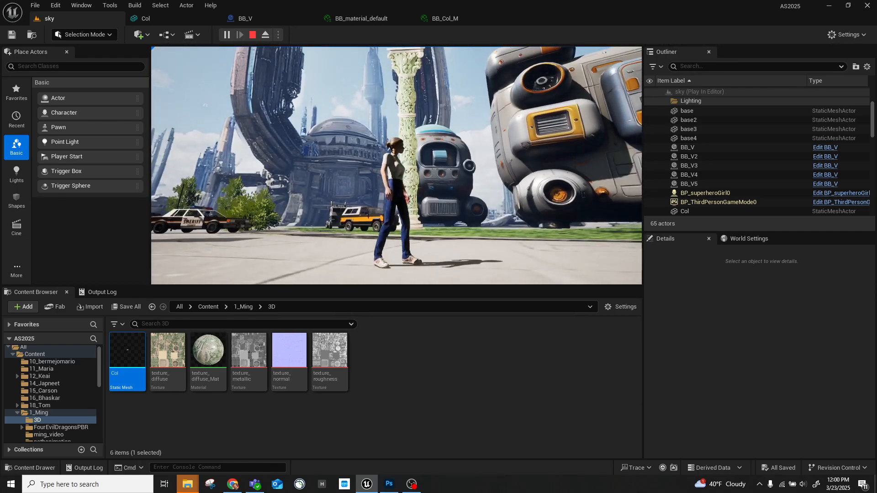
key(a)
key(Escape)
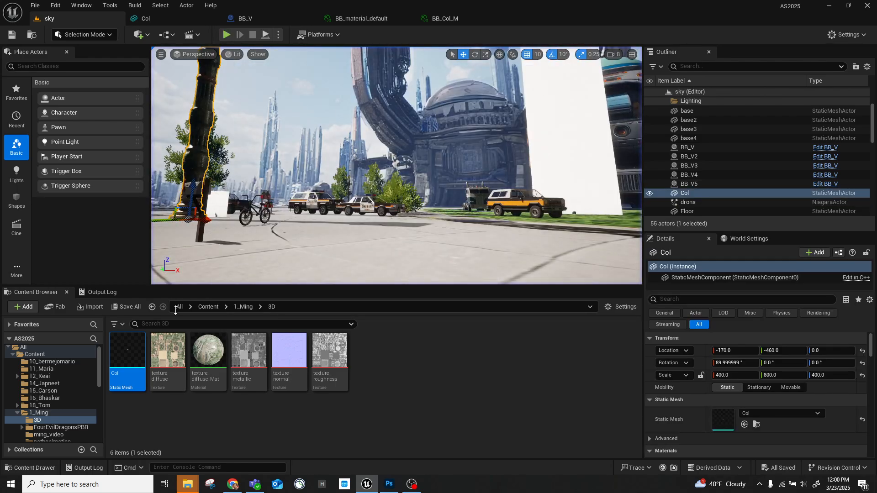
Open the start_lobby level from the project's Content folder.
click(50, 356)
scroll(427, 395, down, 2)
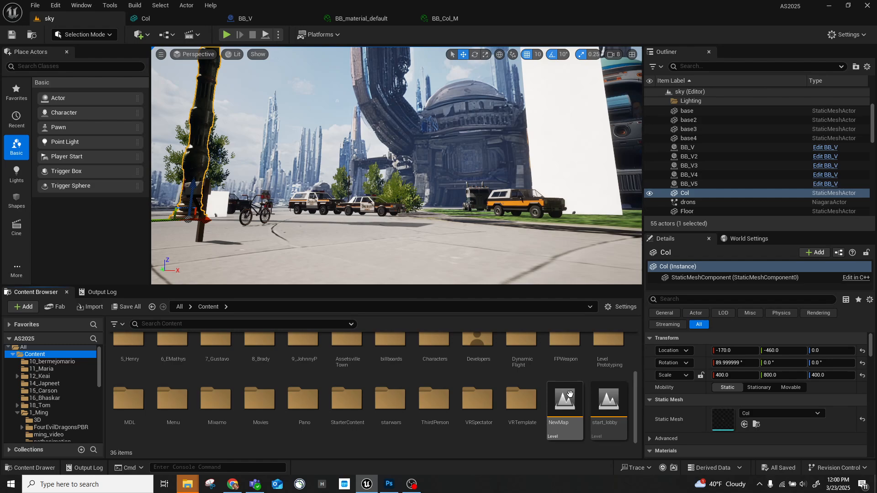
click(611, 399)
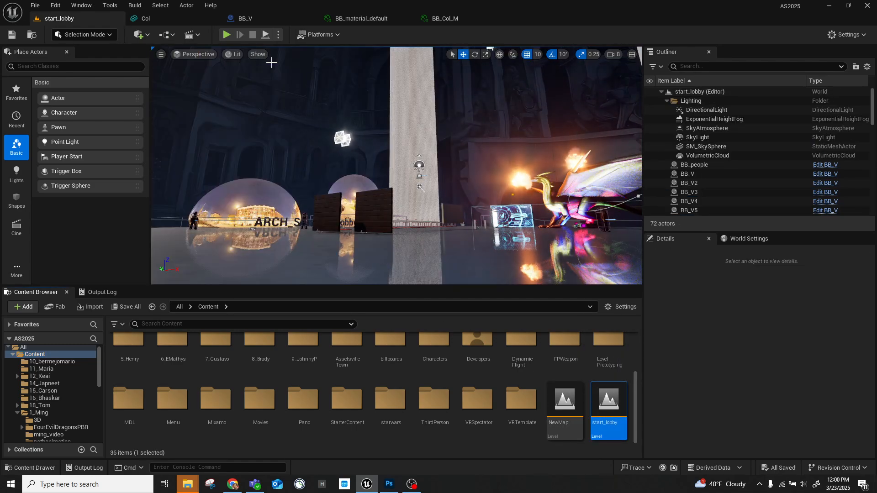
Play the start_lobby level, run the character through the lobby to view its decorative columns from several sides, and stop the play session.
click(227, 35)
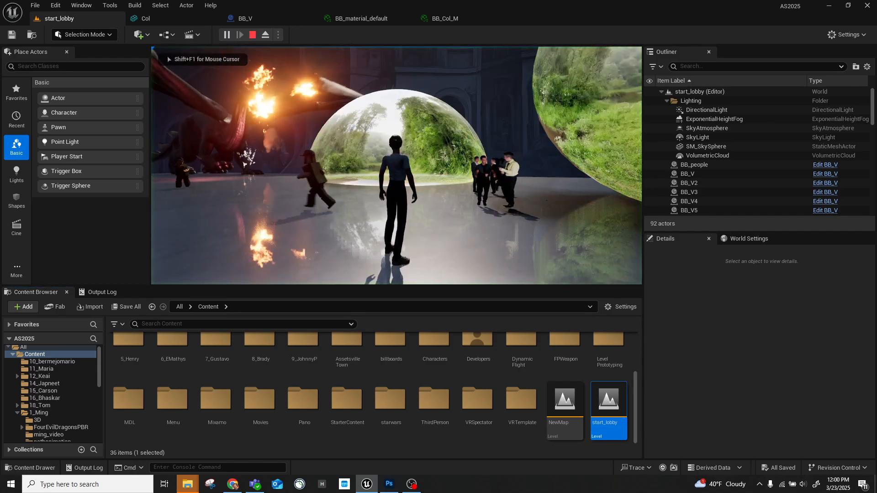
key(w)
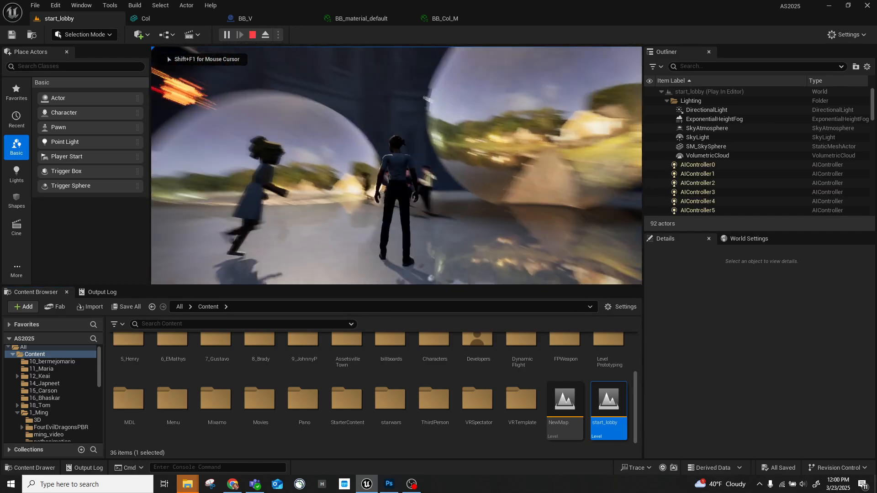
key(w)
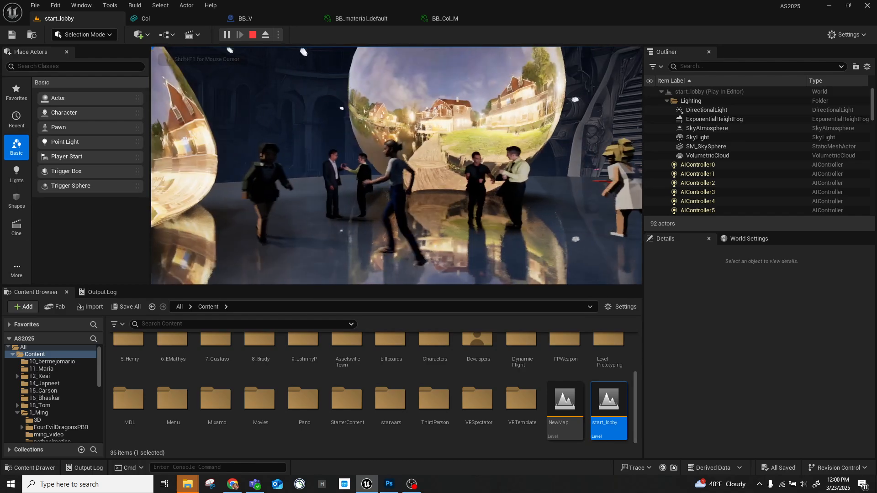
key(w)
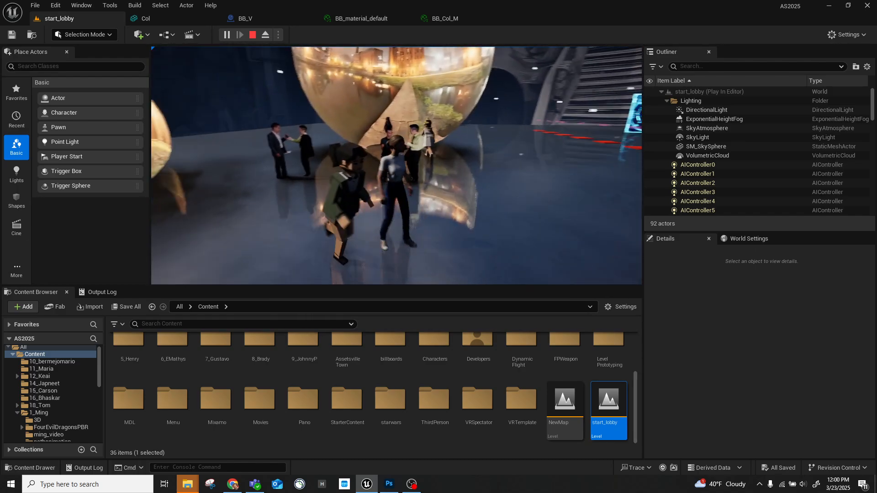
key(w)
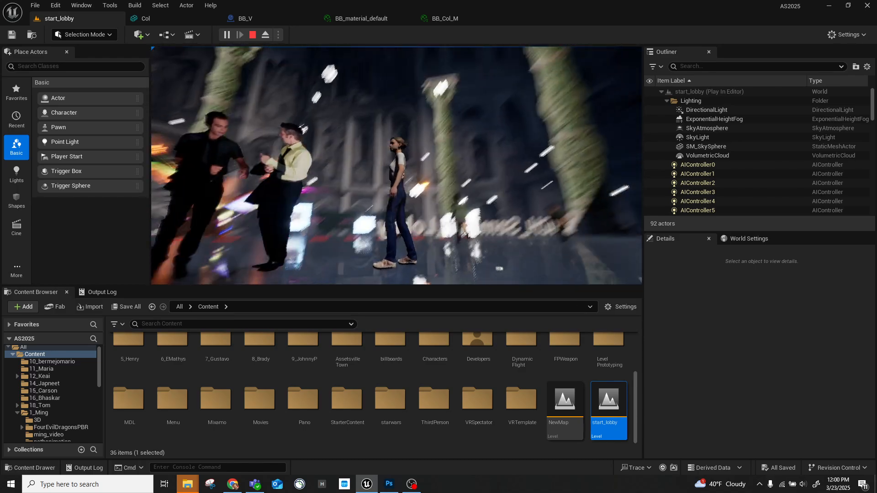
key(w)
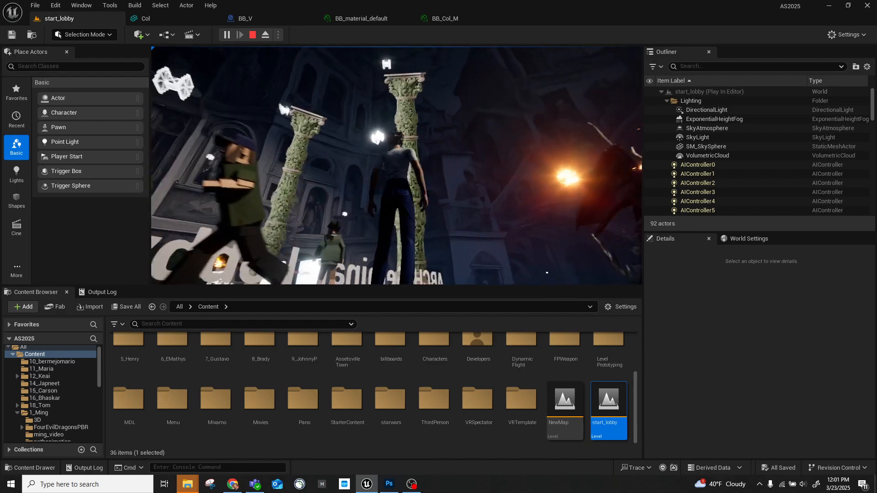
key(w)
key(w)
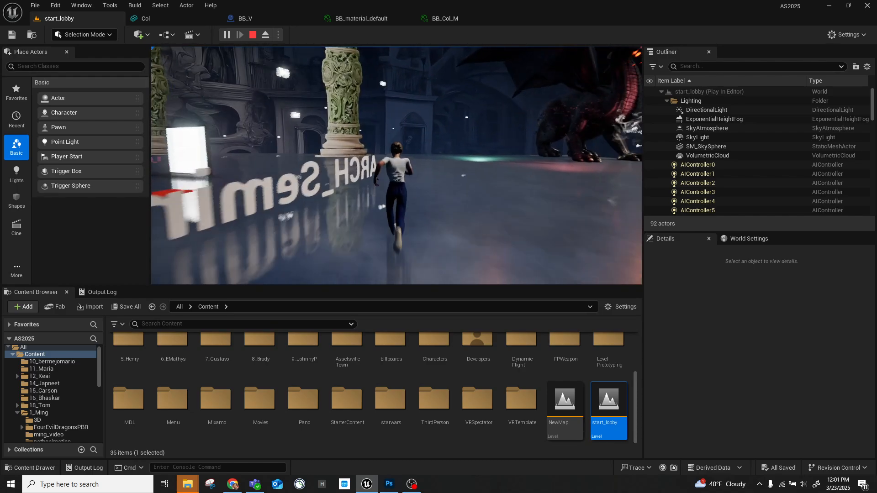
key(w)
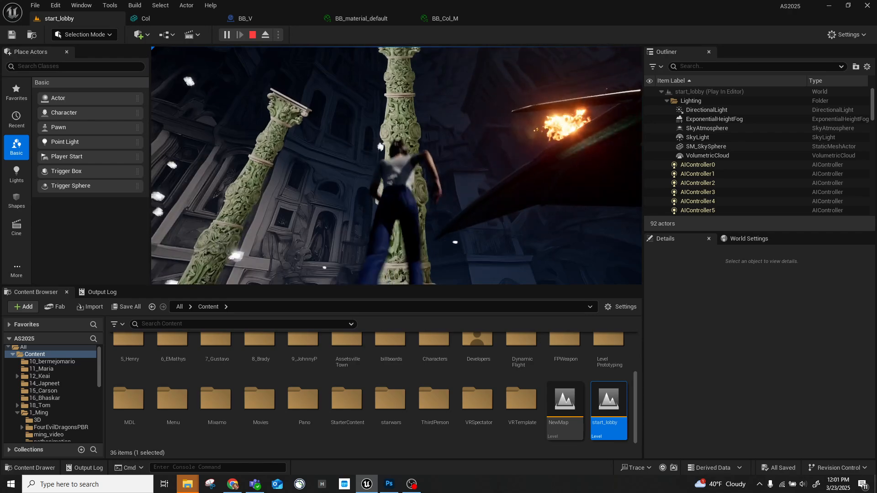
key(w)
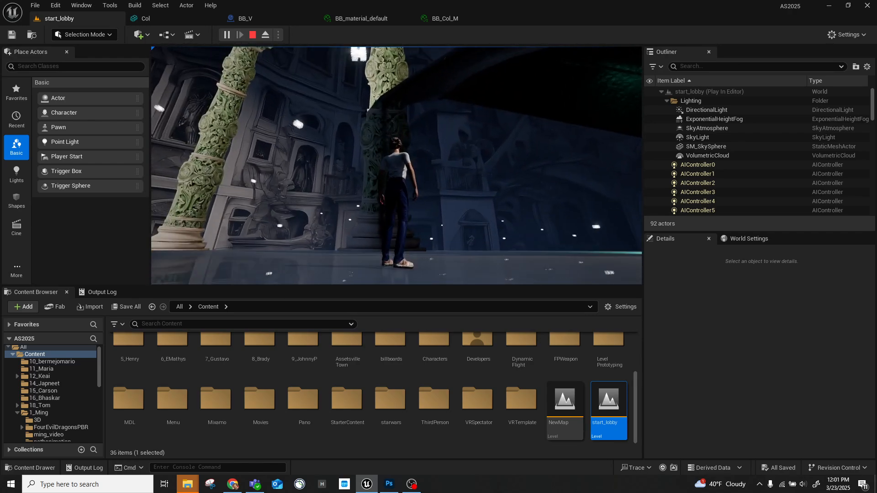
key(w)
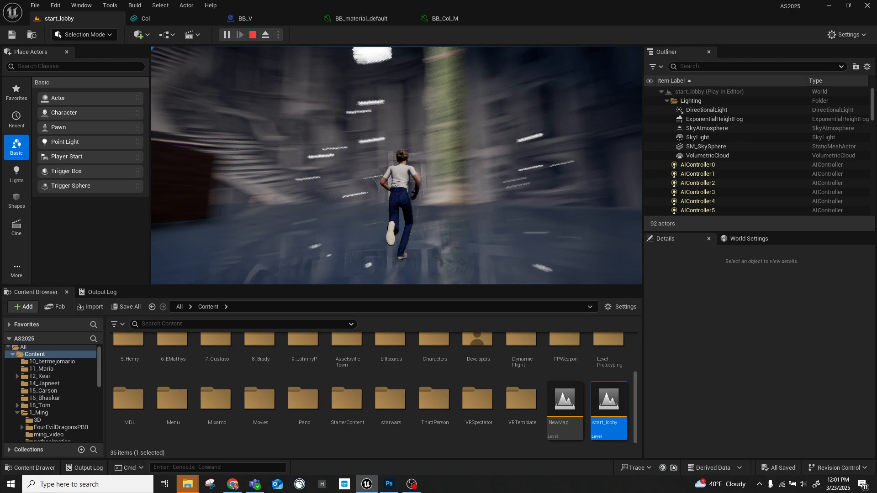
key(w)
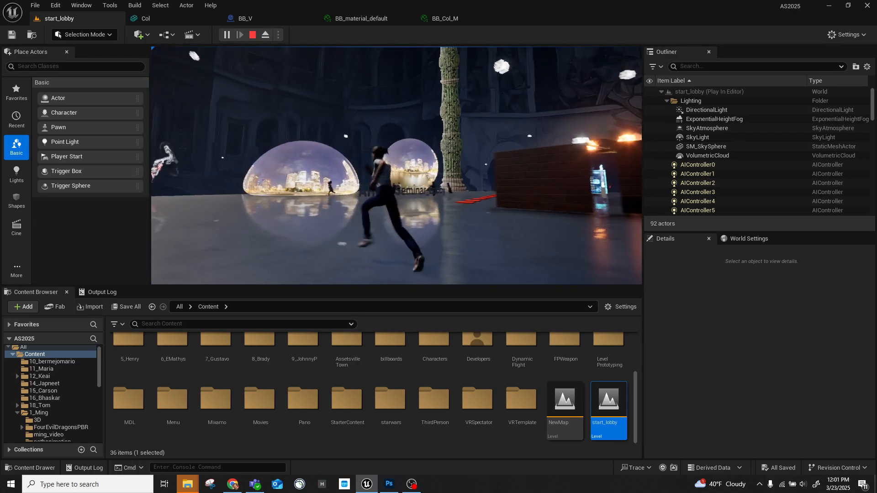
key(Escape)
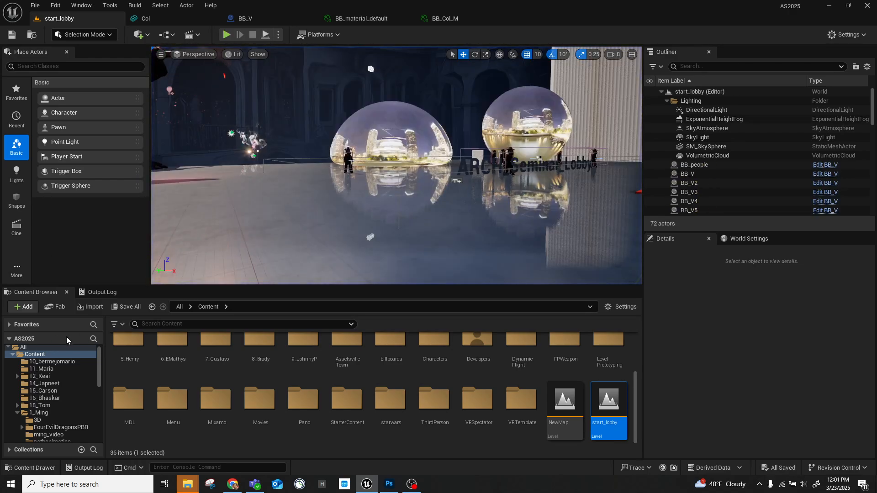
Open the mason_T level from the project's 1_Ming folder.
click(41, 413)
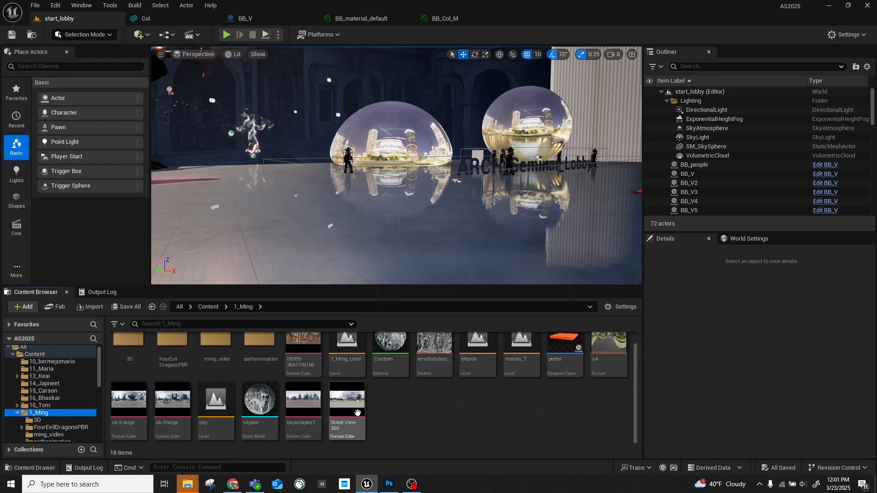
double_click(522, 350)
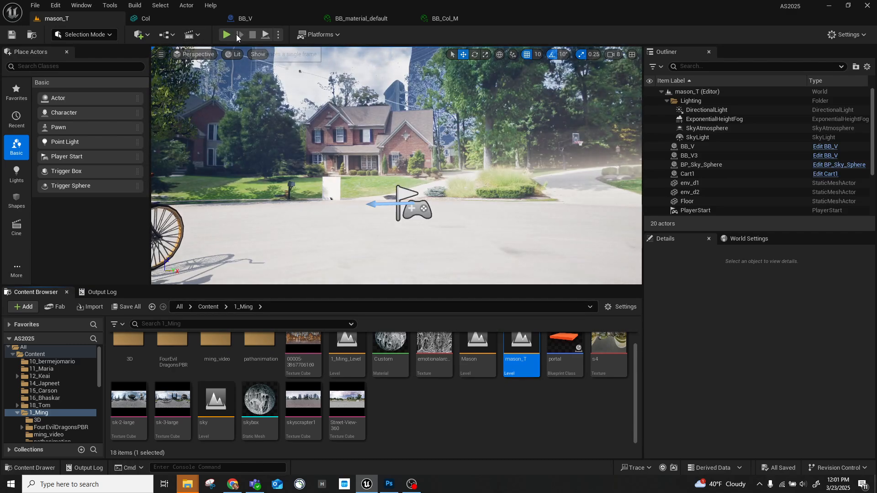
Play the mason_T level, run the character around the two suited people to view their billboard from several sides, and stop the play session.
click(227, 33)
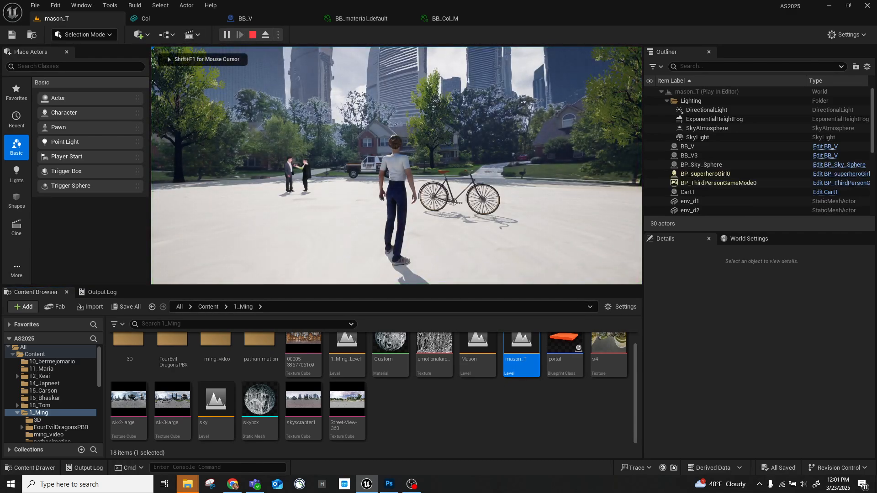
key(w)
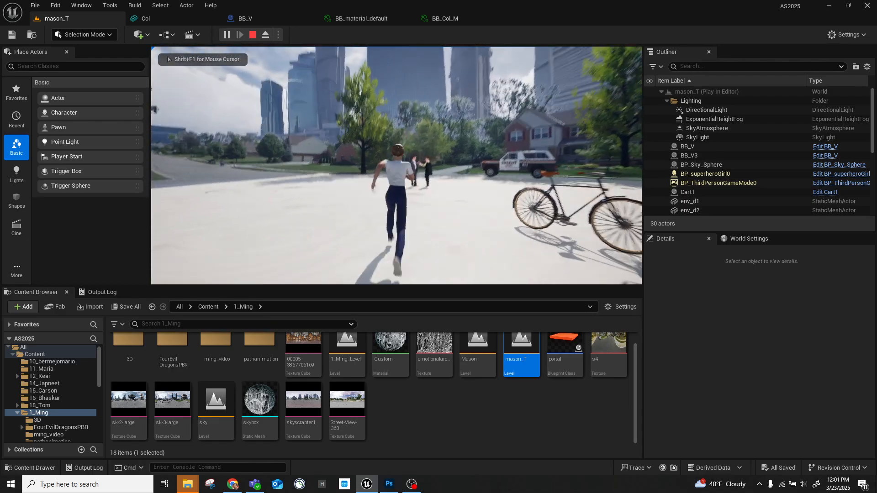
key(a)
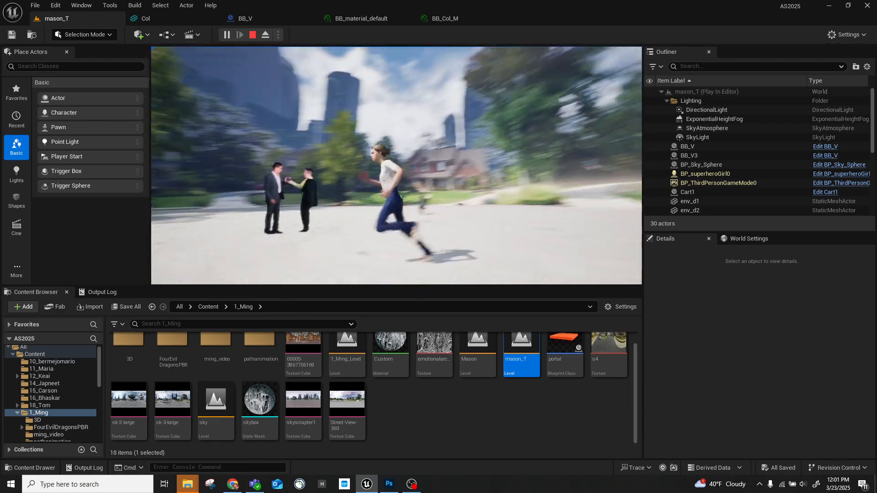
key(w)
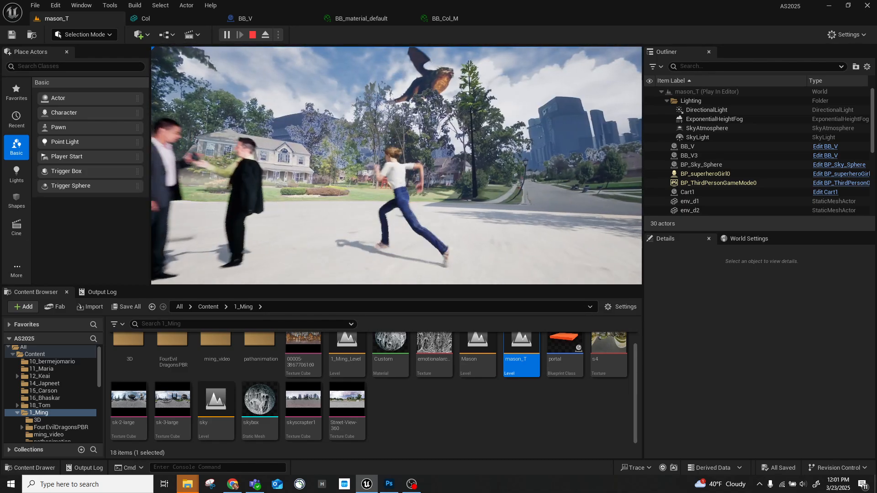
key(a)
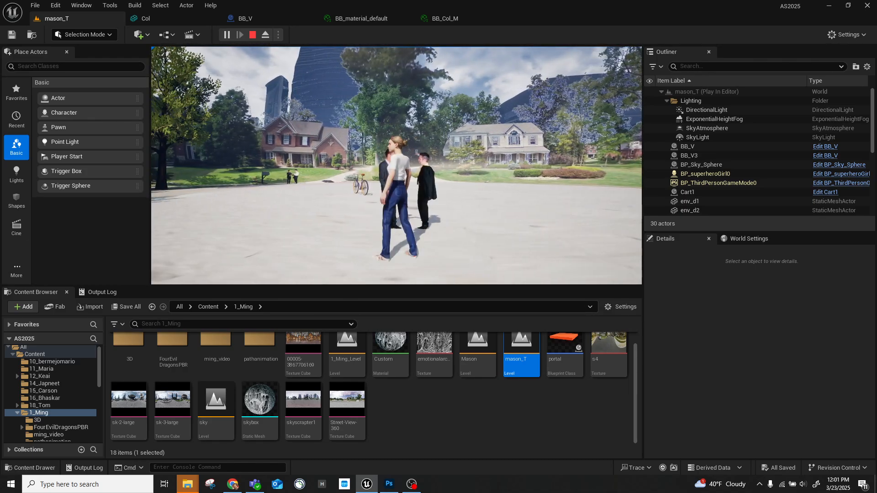
key(Escape)
Select the BB_V billboard standing in the street and view it up close with its actor details.
click(415, 173)
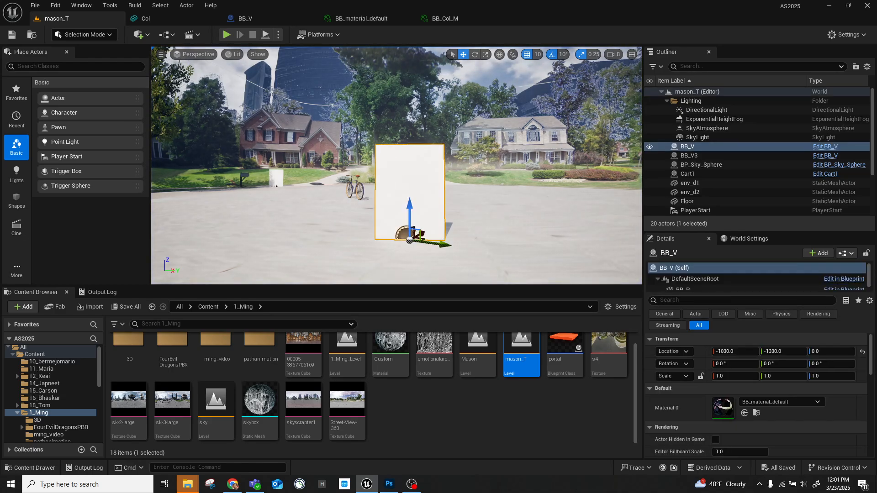
key(f)
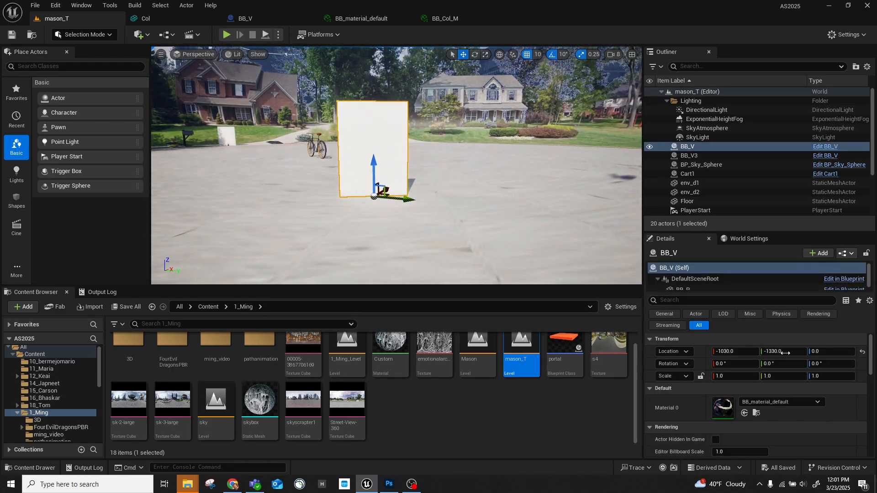